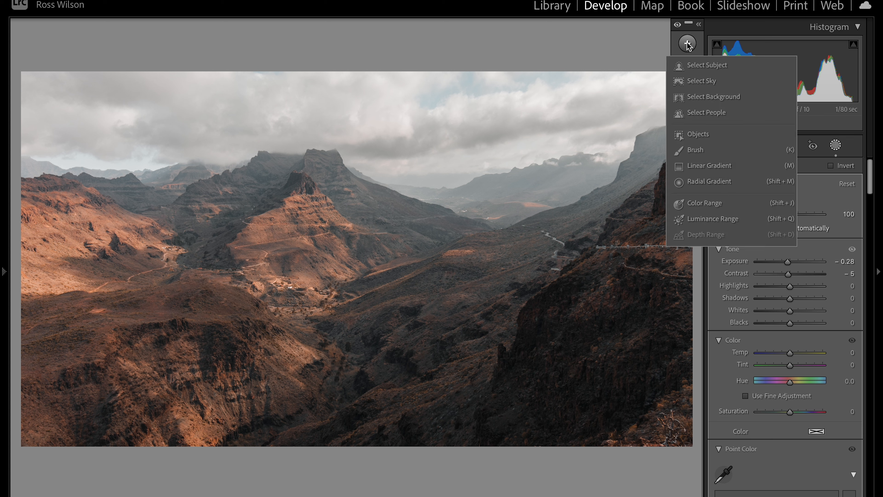
Create a large radial gradient mask over the bright sky and distant valley at the photo's upper right, enlarged and tilted.
{"action": "left_click", "coordinate": [705, 181]}
{"action": "left_click_drag", "start_coordinate": [508, 137], "coordinate": [755, 339]}
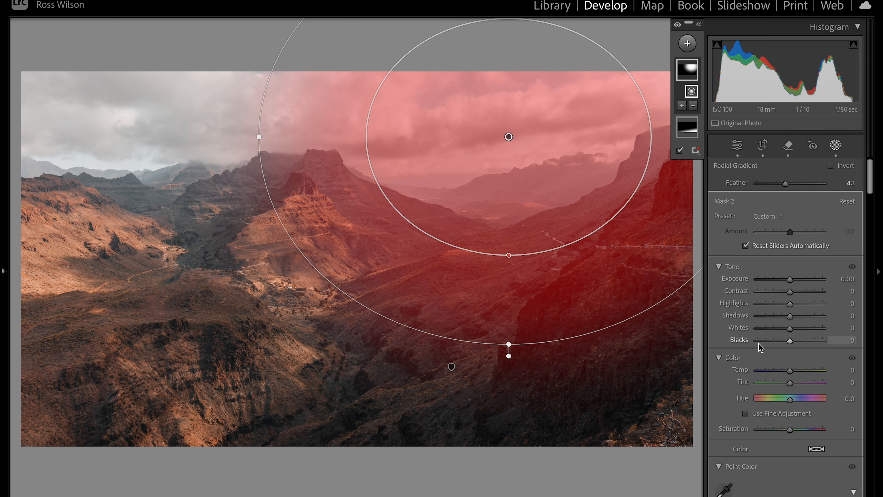
{"action": "left_click_drag", "start_coordinate": [558, 201], "coordinate": [608, 200]}
{"action": "left_click_drag", "start_coordinate": [313, 136], "coordinate": [270, 136]}
{"action": "left_click_drag", "start_coordinate": [599, 351], "coordinate": [590, 234]}
{"action": "left_click_drag", "start_coordinate": [606, 342], "coordinate": [634, 294]}
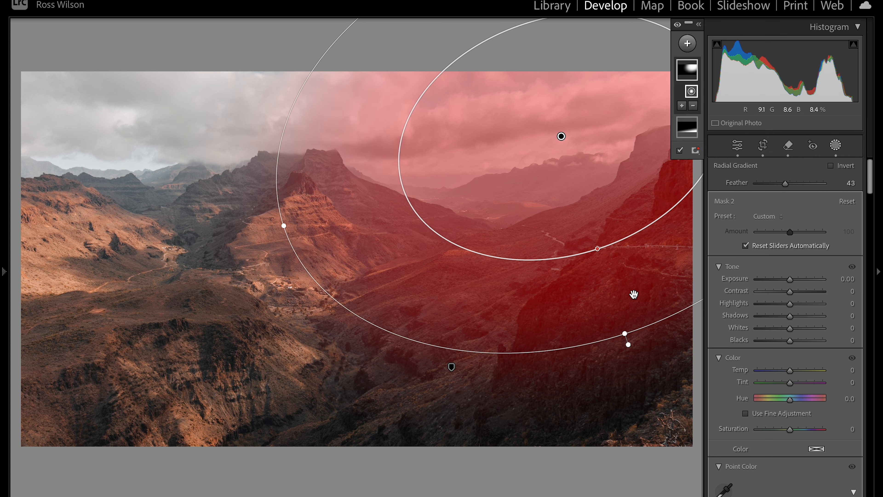
Set the new radial mask's Exposure to 0.22 and its Dehaze to −10.
{"action": "left_click_drag", "start_coordinate": [790, 280], "coordinate": [793, 281]}
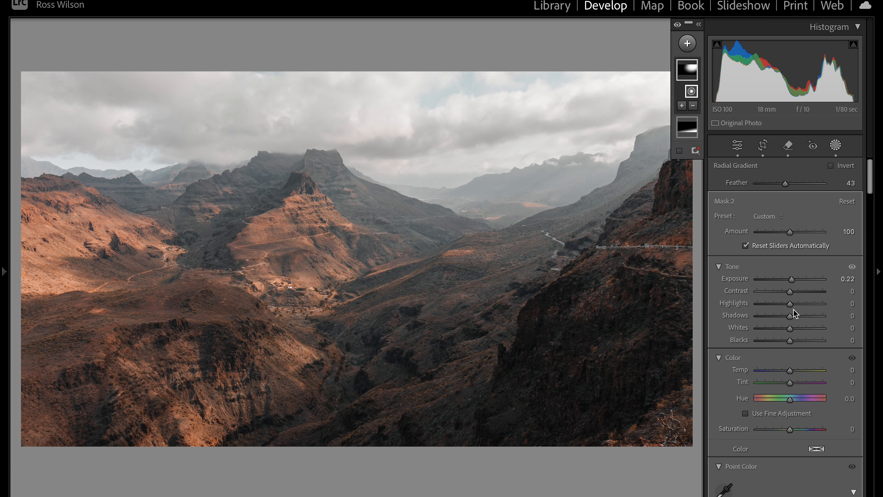
{"action": "scroll", "coordinate": [793, 310], "scroll_direction": "down", "scroll_amount": 10}
{"action": "scroll", "coordinate": [797, 335], "scroll_direction": "down", "scroll_amount": 8}
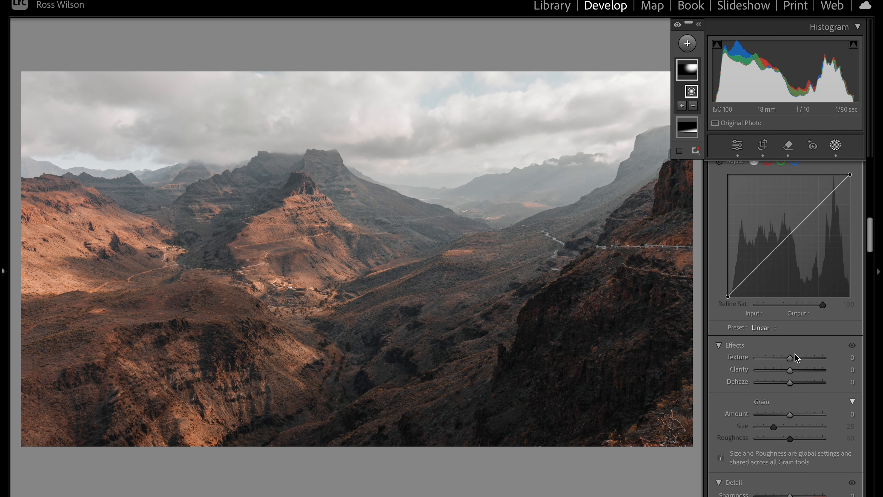
{"action": "left_click_drag", "start_coordinate": [791, 384], "coordinate": [787, 384]}
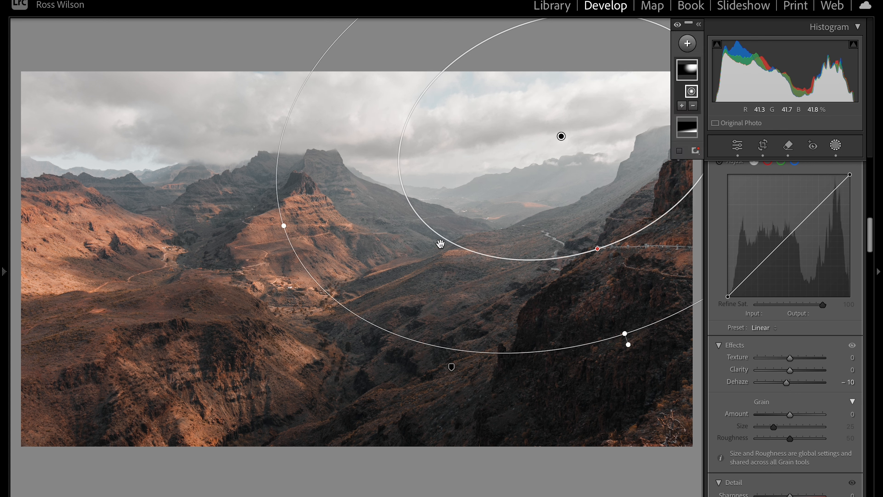
Compare the photo with the mask adjustments hidden and shown.
{"action": "left_click", "coordinate": [677, 25]}
{"action": "left_click", "coordinate": [678, 25]}
{"action": "left_click", "coordinate": [678, 25]}
{"action": "left_click", "coordinate": [678, 25]}
{"action": "left_click", "coordinate": [677, 26]}
{"action": "left_click", "coordinate": [678, 25]}
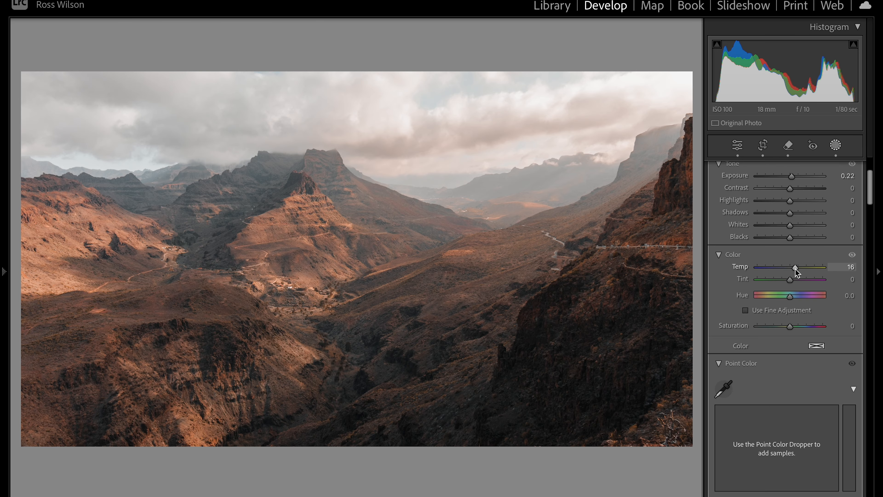
Set the radial mask's Temp to 13 and fine-tune the gradient's position and shape over the bright sky.
{"action": "left_click_drag", "start_coordinate": [795, 269], "coordinate": [794, 270]}
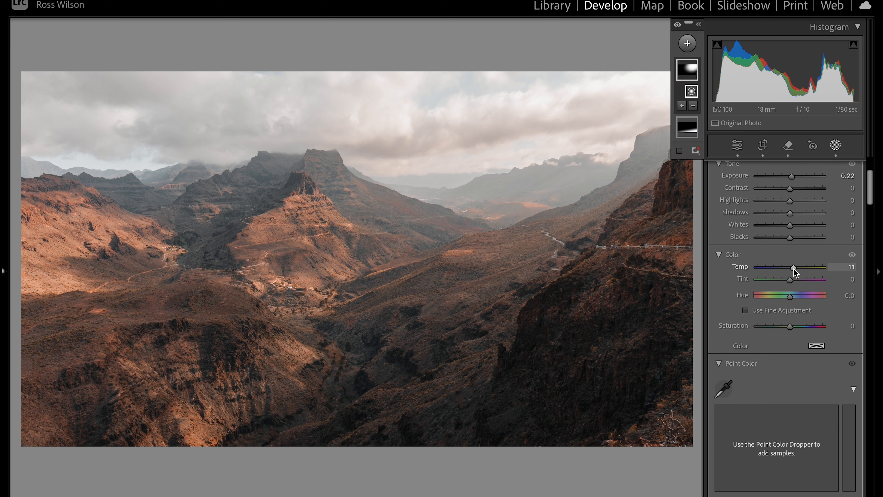
{"action": "left_click_drag", "start_coordinate": [562, 137], "coordinate": [543, 145]}
{"action": "left_click_drag", "start_coordinate": [606, 343], "coordinate": [600, 331]}
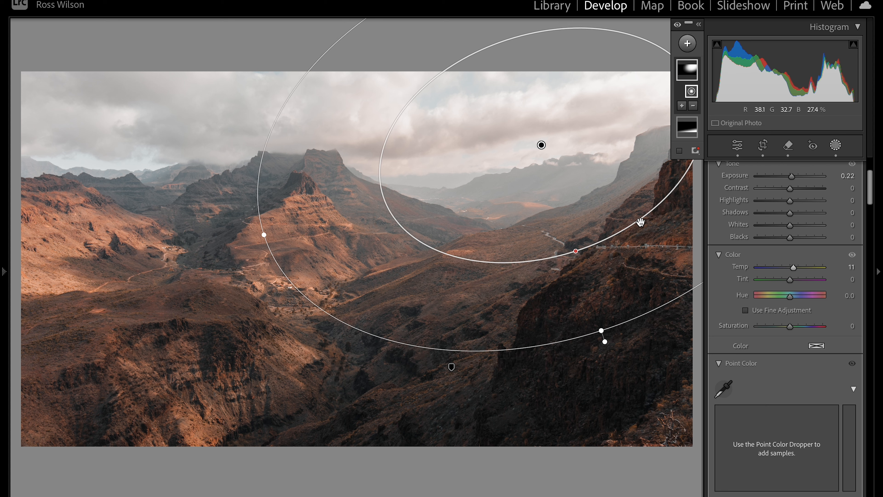
{"action": "left_click_drag", "start_coordinate": [632, 266], "coordinate": [660, 286]}
{"action": "left_click_drag", "start_coordinate": [623, 322], "coordinate": [632, 334]}
{"action": "left_click_drag", "start_coordinate": [559, 159], "coordinate": [574, 153]}
{"action": "left_click_drag", "start_coordinate": [796, 269], "coordinate": [796, 269]}
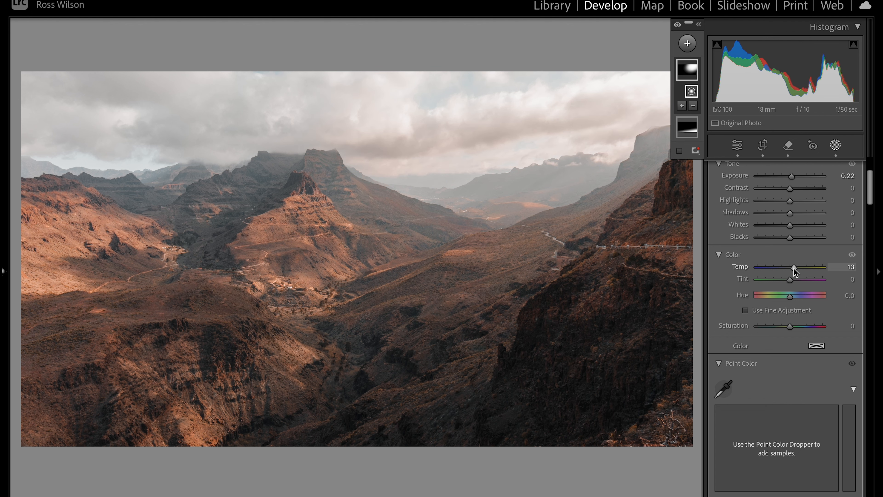
Subtract the dark cliff at the photo's right edge from the radial mask with a brush.
{"action": "left_click", "coordinate": [693, 105]}
{"action": "left_click", "coordinate": [702, 215]}
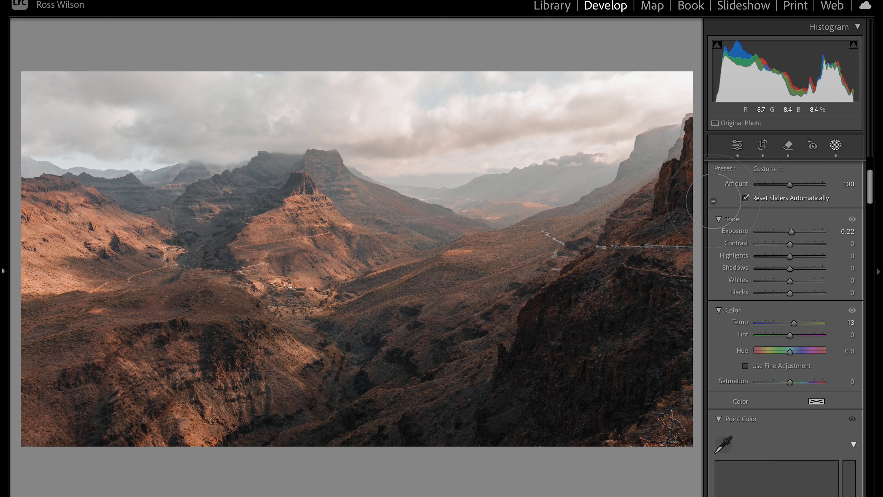
{"action": "left_click_drag", "start_coordinate": [692, 229], "coordinate": [684, 264]}
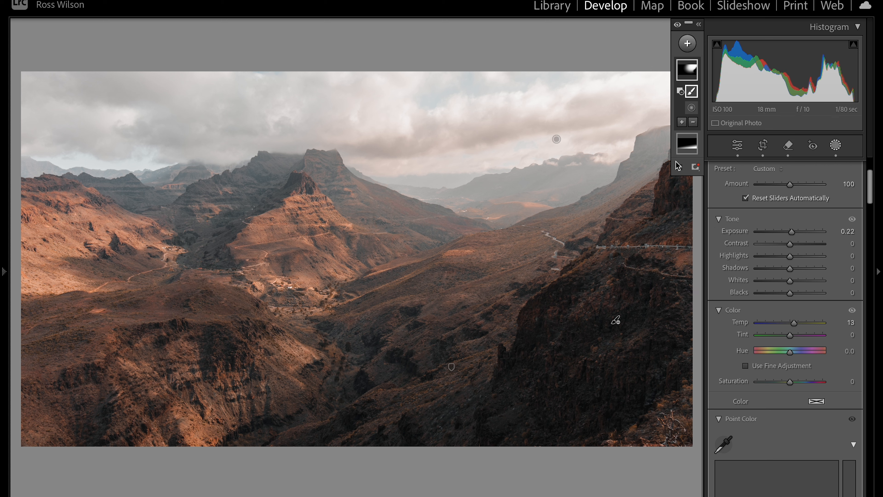
Toggle all mask effects off and on repeatedly to examine the softened light around the valley.
{"action": "left_click", "coordinate": [678, 25]}
{"action": "left_click", "coordinate": [678, 25]}
{"action": "left_click", "coordinate": [677, 25]}
{"action": "left_click", "coordinate": [678, 25]}
{"action": "left_click", "coordinate": [678, 25]}
{"action": "left_click", "coordinate": [677, 25]}
{"action": "left_click", "coordinate": [677, 25]}
{"action": "left_click", "coordinate": [677, 25]}
Create a new mask that automatically selects the sky.
{"action": "left_click", "coordinate": [688, 44]}
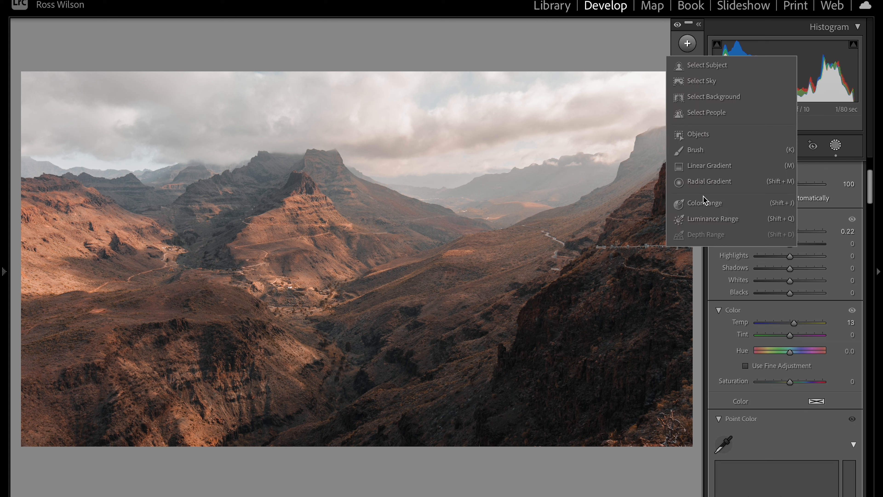
{"action": "left_click", "coordinate": [700, 81]}
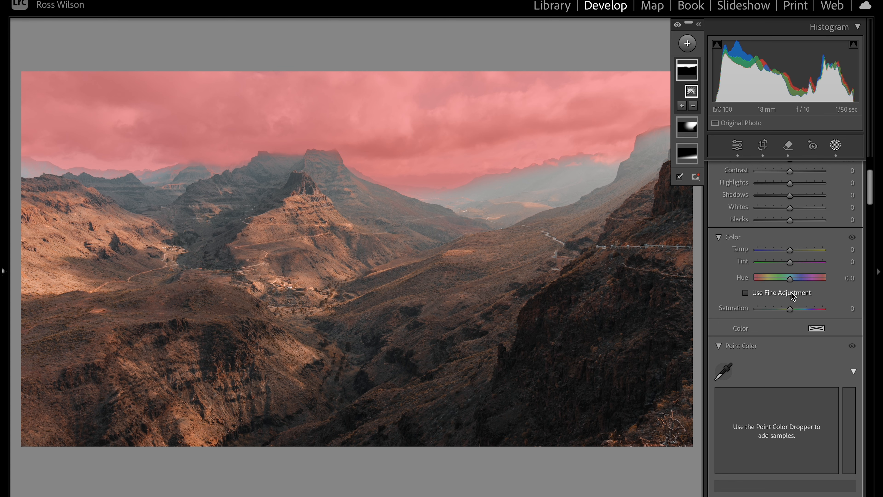
{"action": "scroll", "coordinate": [792, 292], "scroll_direction": "up", "scroll_amount": 3}
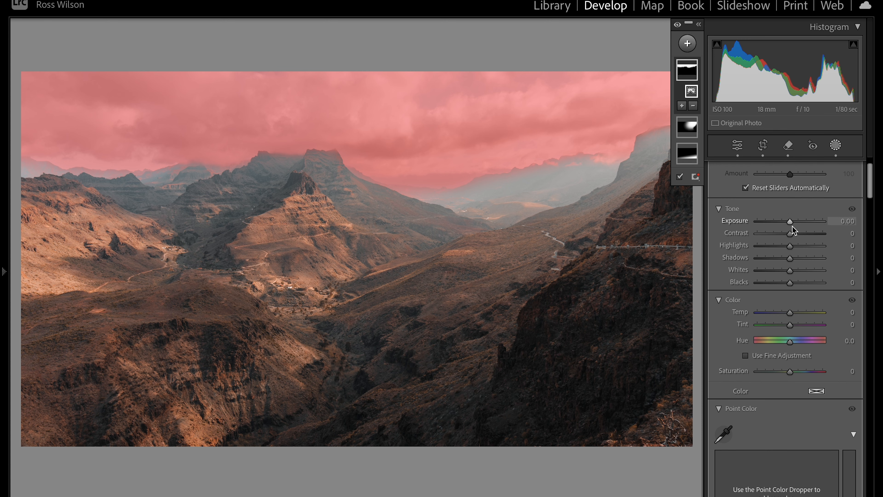
{"action": "scroll", "coordinate": [790, 314], "scroll_direction": "down", "scroll_amount": 3}
{"action": "scroll", "coordinate": [790, 314], "scroll_direction": "up", "scroll_amount": 2}
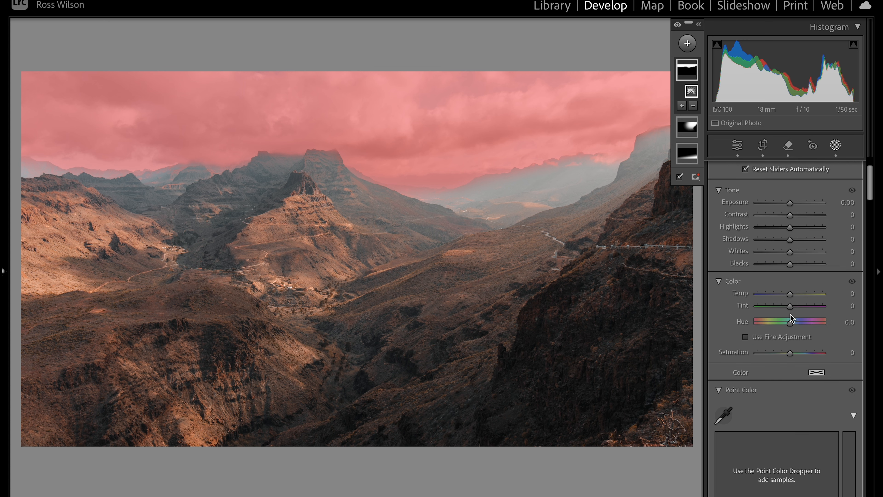
Try the sky mask's Highlights at −40 and −100, and ease the value back to −28.
{"action": "left_click_drag", "start_coordinate": [791, 229], "coordinate": [777, 229]}
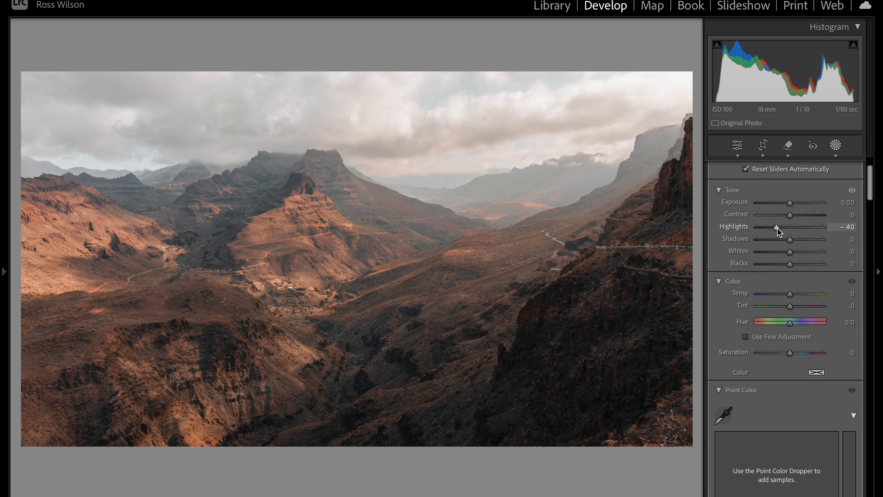
{"action": "left_click_drag", "start_coordinate": [834, 222], "coordinate": [758, 228]}
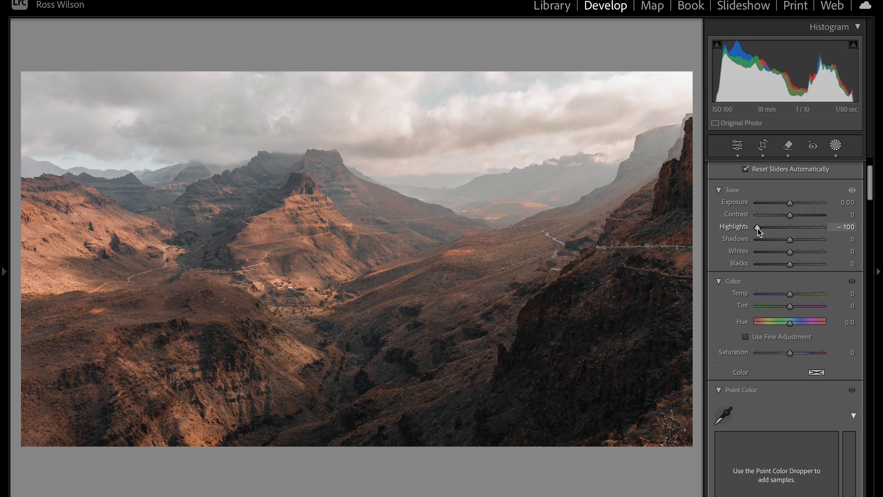
{"action": "double_click", "coordinate": [758, 228]}
{"action": "key", "text": "o"}
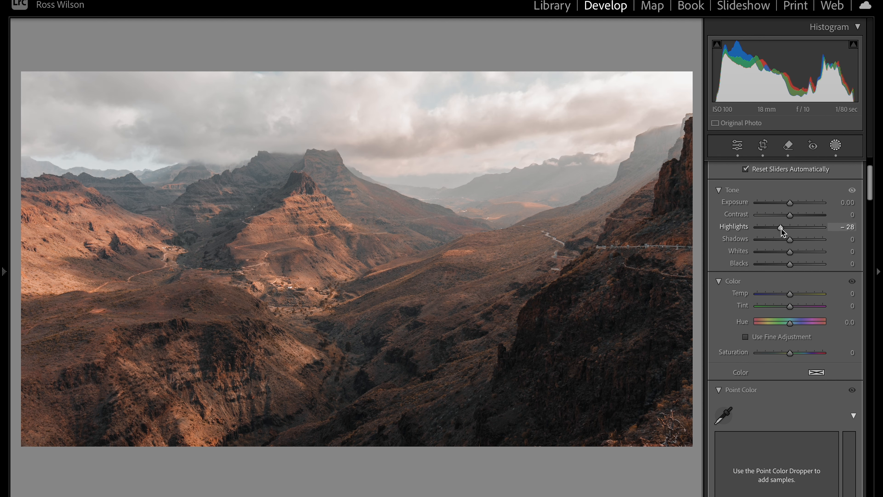
Raise the sky mask's Dehaze to 50.
{"action": "scroll", "coordinate": [770, 390], "scroll_direction": "down", "scroll_amount": 3}
{"action": "scroll", "coordinate": [770, 391], "scroll_direction": "down", "scroll_amount": 10}
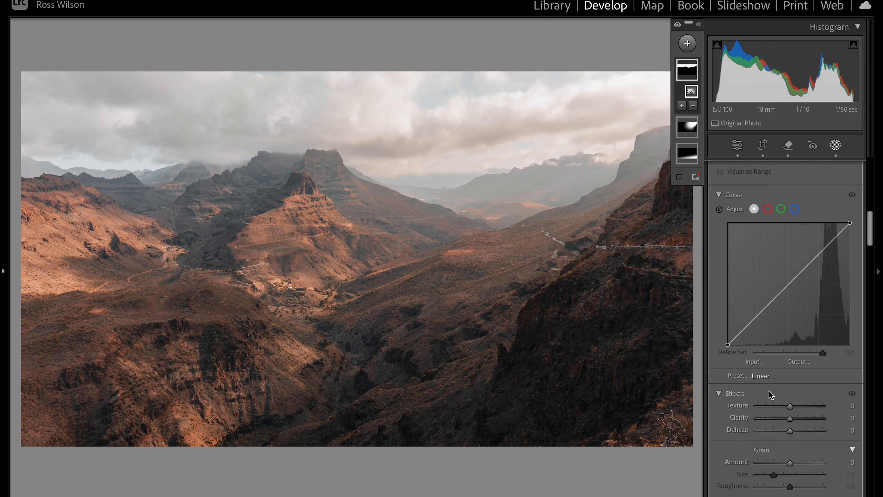
{"action": "left_click_drag", "start_coordinate": [790, 364], "coordinate": [805, 365]}
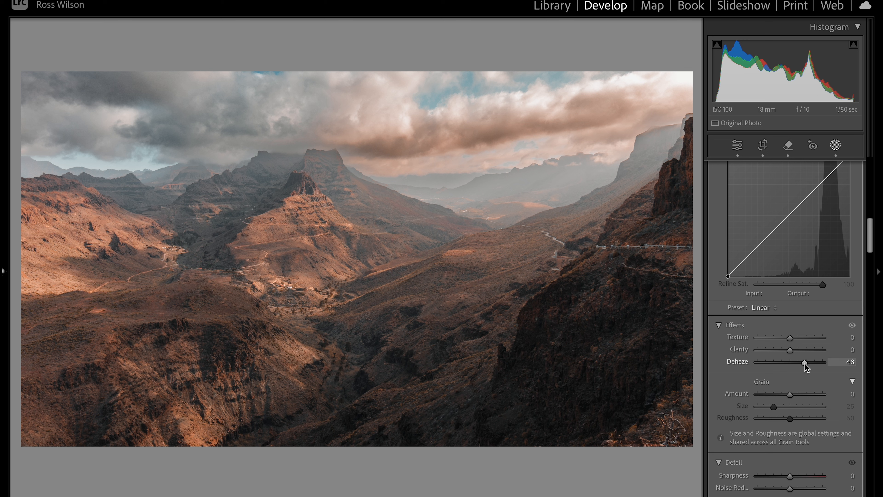
{"action": "left_click_drag", "start_coordinate": [804, 363], "coordinate": [806, 362]}
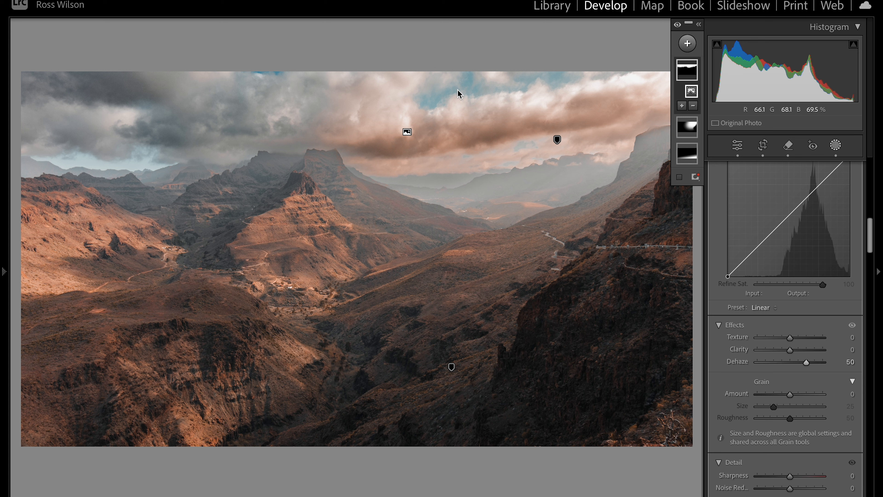
Intersect the sky mask with a slightly tilted linear gradient over the upper-left clouds and set its Dehaze to 45.
{"action": "mouse_move", "coordinate": [693, 72]}
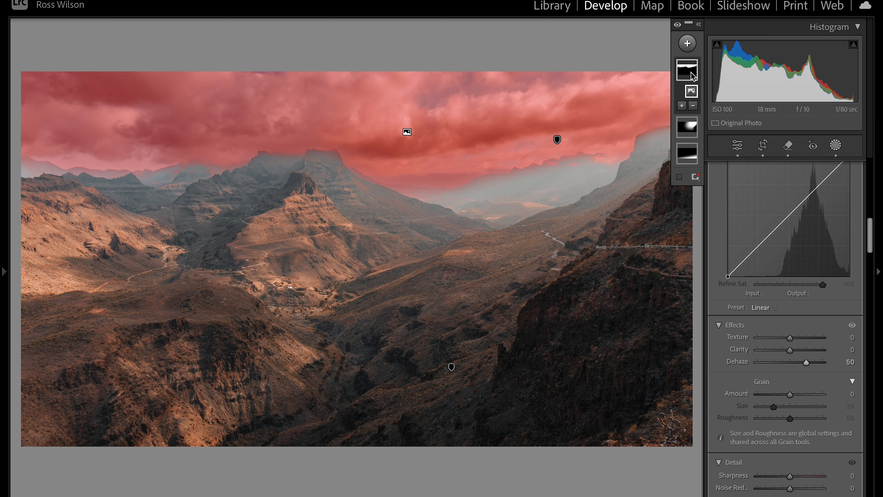
{"action": "right_click", "coordinate": [693, 73]}
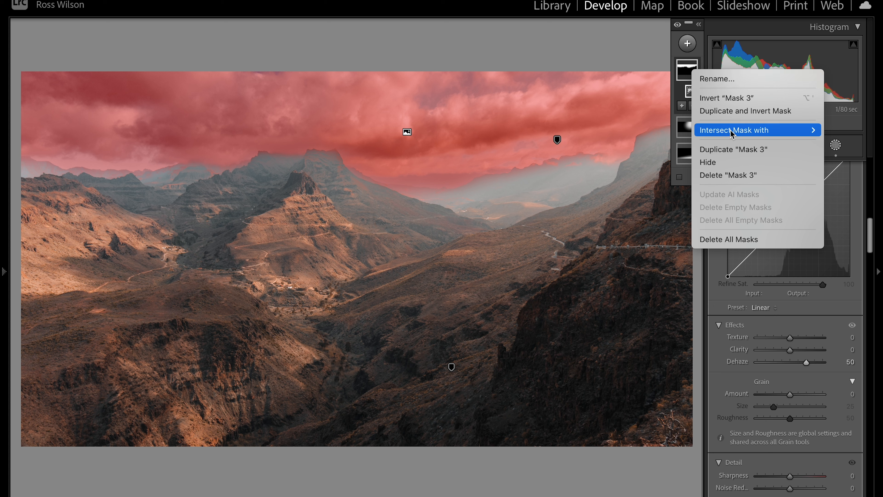
{"action": "mouse_move", "coordinate": [731, 133]}
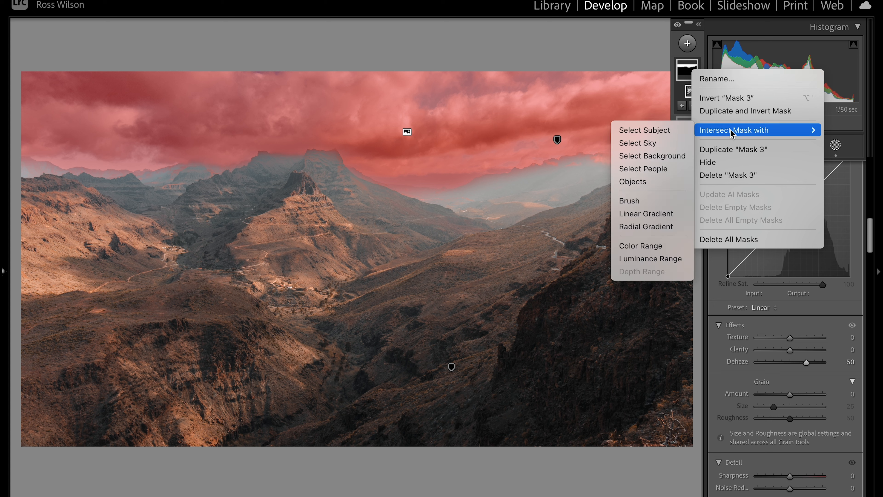
{"action": "left_click", "coordinate": [661, 216]}
{"action": "left_click_drag", "start_coordinate": [259, 80], "coordinate": [278, 195]}
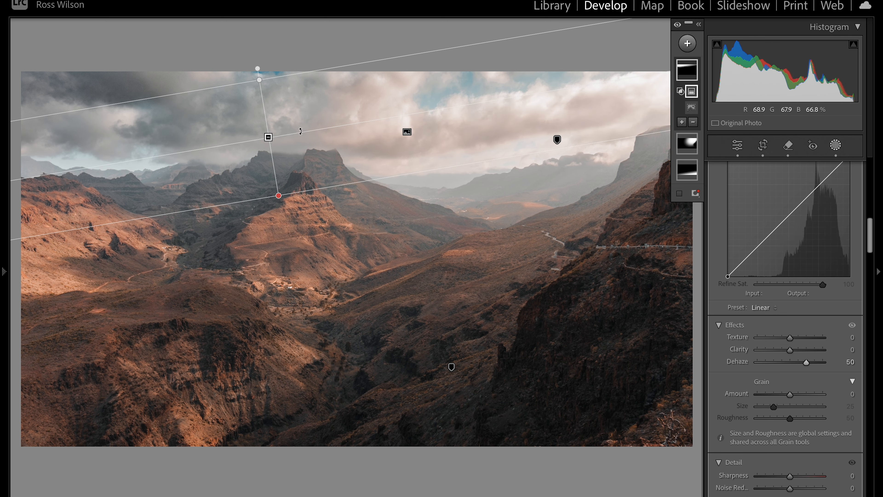
{"action": "left_click_drag", "start_coordinate": [270, 138], "coordinate": [354, 99]}
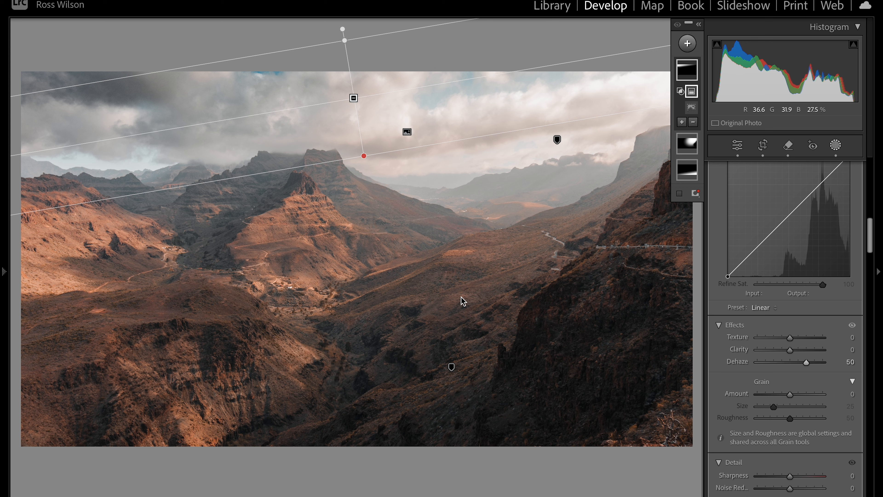
{"action": "left_click_drag", "start_coordinate": [805, 367], "coordinate": [804, 364]}
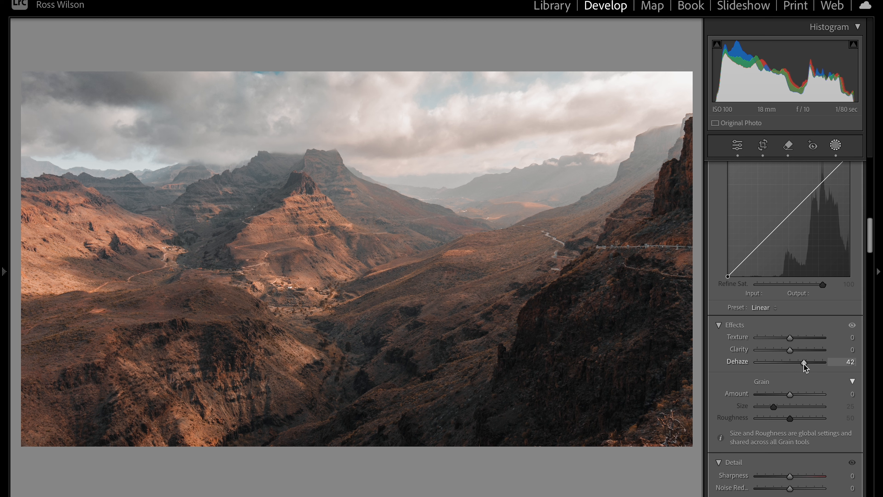
{"action": "left_click_drag", "start_coordinate": [805, 363], "coordinate": [806, 364]}
Toggle the mask effects off and on to evaluate the darkened upper-left clouds.
{"action": "left_click", "coordinate": [678, 26]}
{"action": "left_click", "coordinate": [677, 26]}
{"action": "left_click", "coordinate": [677, 26]}
{"action": "left_click", "coordinate": [677, 26]}
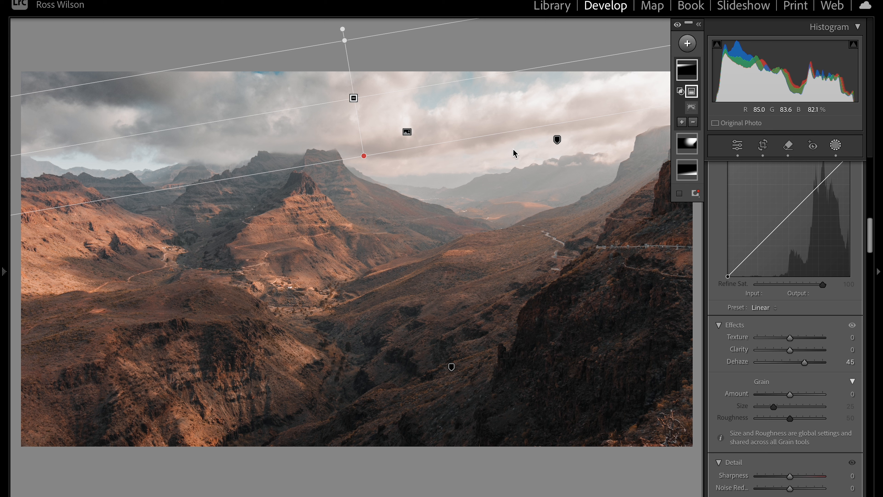
{"action": "left_click", "coordinate": [677, 26]}
{"action": "left_click", "coordinate": [677, 26]}
{"action": "left_click", "coordinate": [677, 26]}
{"action": "left_click", "coordinate": [678, 26]}
Create a second, smaller radial gradient mask over the distant valley, tilted up towards the right.
{"action": "left_click", "coordinate": [687, 43]}
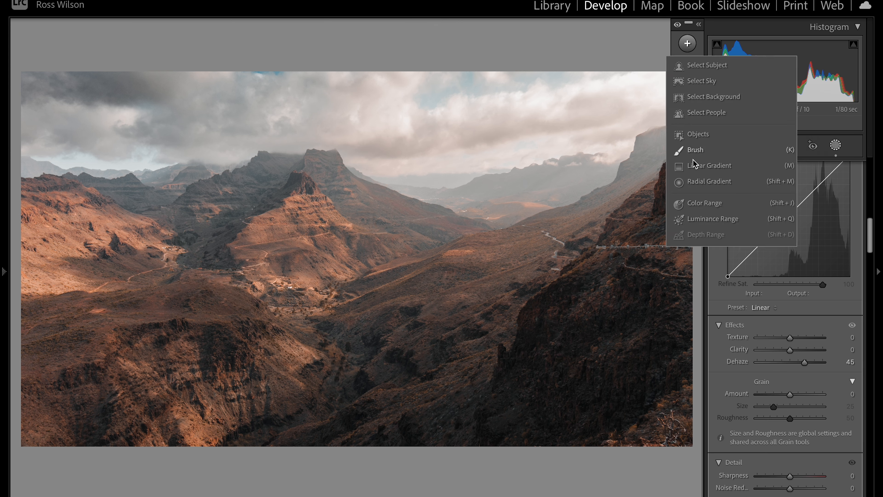
{"action": "left_click", "coordinate": [699, 181]}
{"action": "left_click_drag", "start_coordinate": [514, 177], "coordinate": [682, 289]}
{"action": "left_click_drag", "start_coordinate": [648, 260], "coordinate": [612, 301]}
{"action": "left_click_drag", "start_coordinate": [558, 199], "coordinate": [567, 197]}
Lower the new valley mask's Dehaze, and set its Exposure to 0.13 and Temp to 9.
{"action": "left_click_drag", "start_coordinate": [790, 379], "coordinate": [787, 379]}
{"action": "left_click_drag", "start_coordinate": [785, 382], "coordinate": [784, 381]}
{"action": "scroll", "coordinate": [784, 382], "scroll_direction": "up", "scroll_amount": 5}
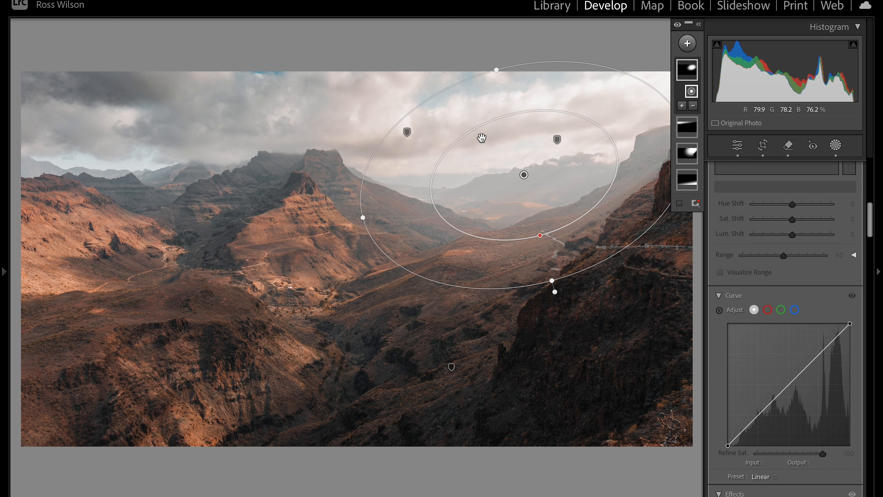
{"action": "scroll", "coordinate": [769, 323], "scroll_direction": "up", "scroll_amount": 8}
{"action": "scroll", "coordinate": [767, 323], "scroll_direction": "up", "scroll_amount": 2}
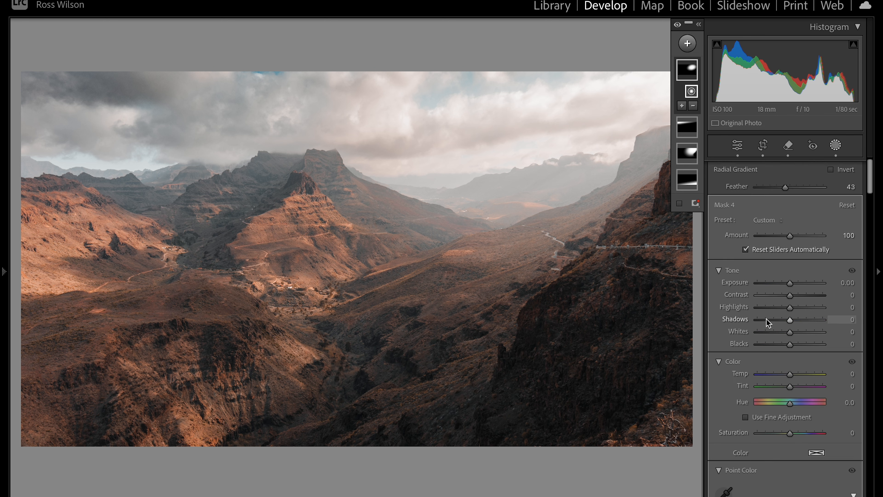
{"action": "left_click_drag", "start_coordinate": [790, 258], "coordinate": [792, 260]}
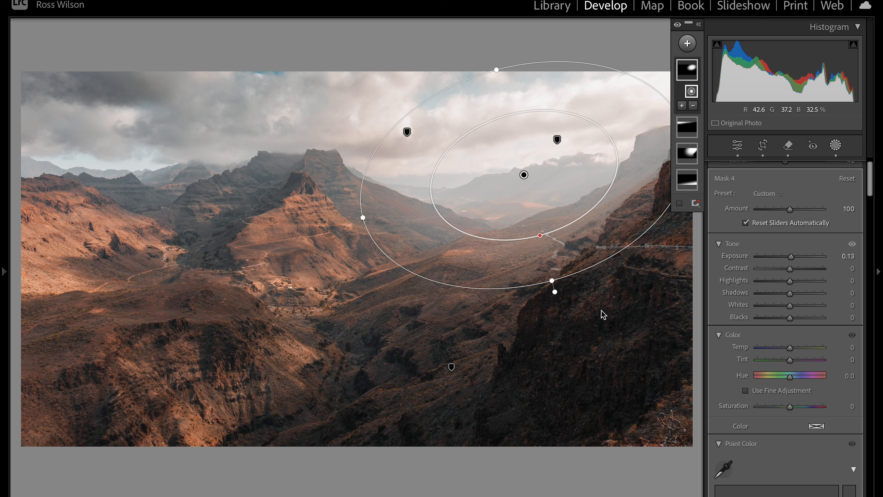
{"action": "left_click_drag", "start_coordinate": [792, 349], "coordinate": [794, 349]}
Widen the valley radial gradient towards the central peak, shift it slightly, and compare the photo with masks hidden and shown.
{"action": "left_click_drag", "start_coordinate": [370, 219], "coordinate": [292, 244]}
{"action": "mouse_move", "coordinate": [427, 225]}
{"action": "left_mouse_down"}
{"action": "mouse_move", "coordinate": [405, 242]}
{"action": "mouse_move", "coordinate": [413, 232]}
{"action": "left_mouse_up"}
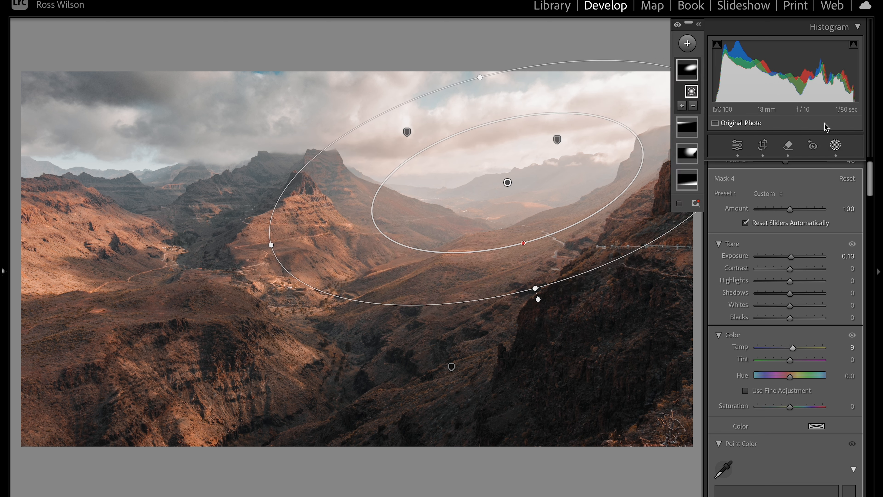
{"action": "left_click", "coordinate": [678, 25]}
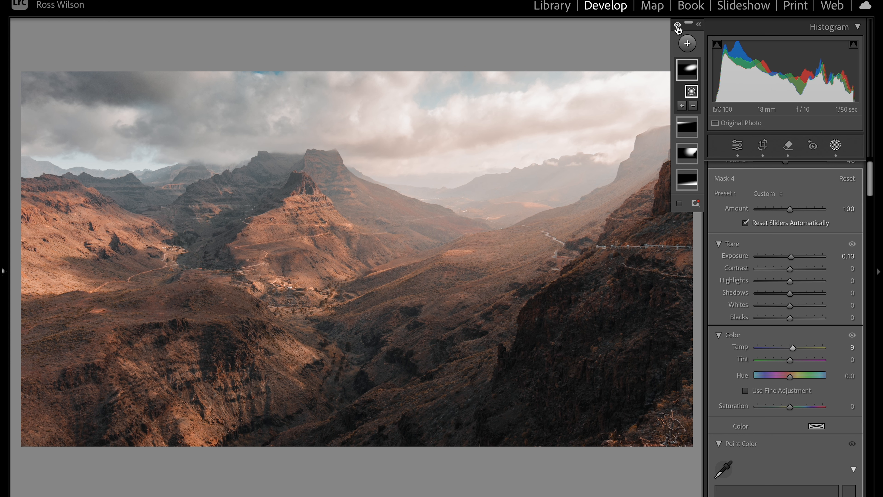
{"action": "left_click", "coordinate": [677, 25]}
{"action": "left_click", "coordinate": [677, 27]}
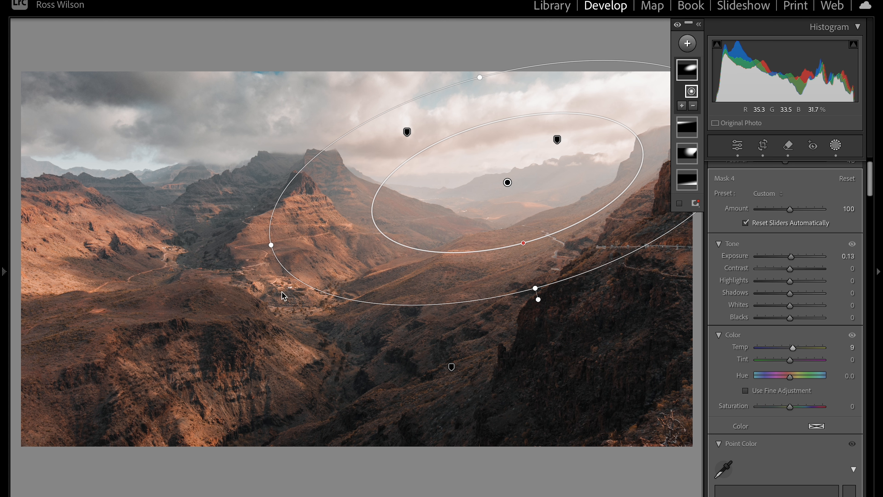
Create a brush mask with Exposure 0.82 and paint it over the sunlit slope below the central peak.
{"action": "left_click", "coordinate": [677, 25]}
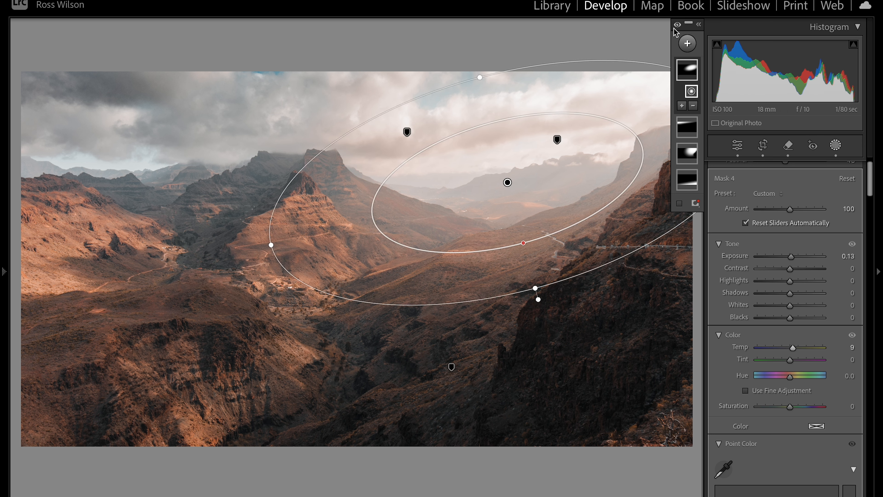
{"action": "left_click", "coordinate": [688, 44]}
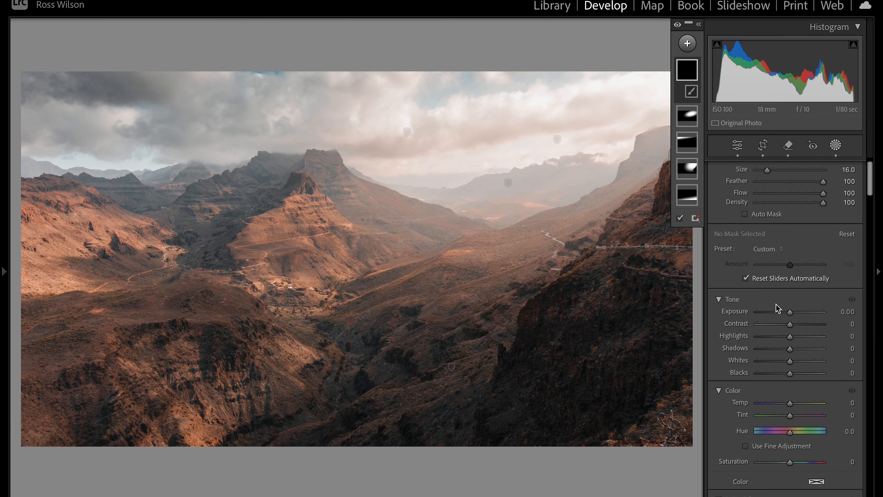
{"action": "left_click_drag", "start_coordinate": [791, 312], "coordinate": [798, 312]}
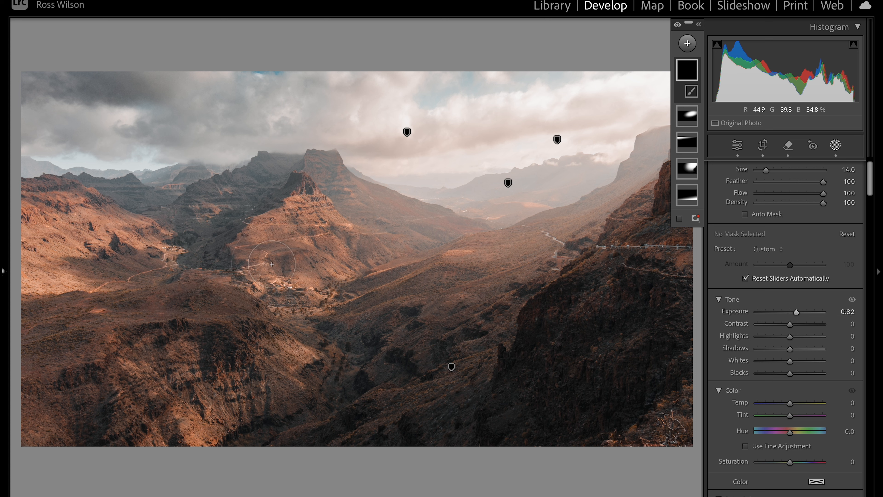
{"action": "mouse_move", "coordinate": [272, 264]}
{"action": "left_mouse_down"}
{"action": "mouse_move", "coordinate": [261, 242]}
{"action": "mouse_move", "coordinate": [266, 229]}
{"action": "mouse_move", "coordinate": [306, 198]}
{"action": "mouse_move", "coordinate": [384, 249]}
{"action": "mouse_move", "coordinate": [328, 254]}
{"action": "mouse_move", "coordinate": [316, 234]}
{"action": "mouse_move", "coordinate": [285, 233]}
{"action": "mouse_move", "coordinate": [317, 252]}
{"action": "mouse_move", "coordinate": [305, 281]}
{"action": "left_mouse_up"}
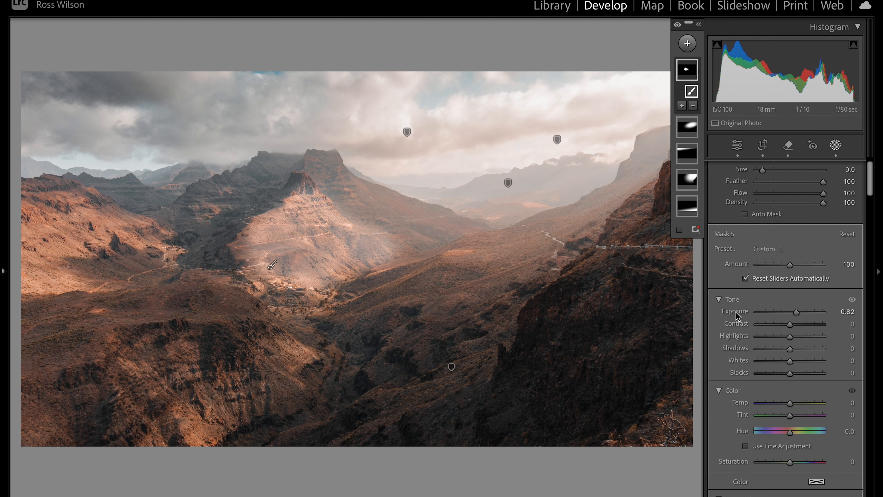
Brush the sunlit left hillside and valley floor into the mask, and set Exposure 0.14, Contrast 18, Highlights 8, Shadows 6 and Whites 10.
{"action": "double_click", "coordinate": [797, 312]}
{"action": "mouse_move", "coordinate": [97, 210]}
{"action": "left_mouse_down"}
{"action": "mouse_move", "coordinate": [75, 217]}
{"action": "mouse_move", "coordinate": [53, 271]}
{"action": "mouse_move", "coordinate": [39, 281]}
{"action": "left_mouse_up"}
{"action": "left_click_drag", "start_coordinate": [791, 313], "coordinate": [796, 362]}
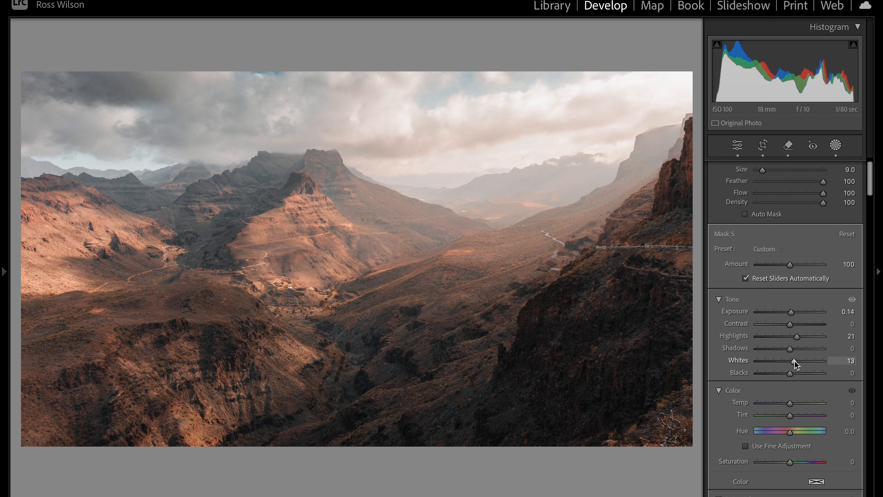
{"action": "left_click_drag", "start_coordinate": [795, 362], "coordinate": [795, 325]}
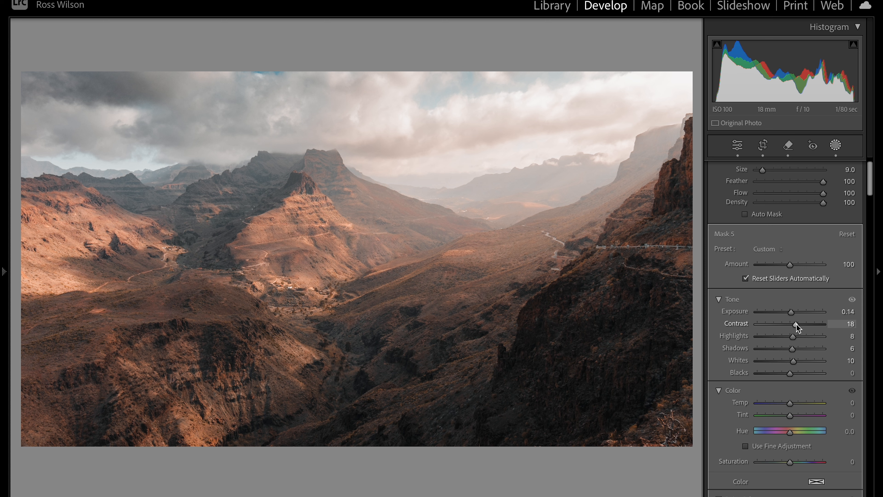
{"action": "mouse_move", "coordinate": [300, 305]}
{"action": "left_mouse_down"}
{"action": "mouse_move", "coordinate": [313, 301]}
{"action": "mouse_move", "coordinate": [270, 291]}
{"action": "mouse_move", "coordinate": [324, 306]}
{"action": "left_mouse_up"}
{"action": "left_click_drag", "start_coordinate": [305, 350], "coordinate": [299, 358]}
Try brushing the brightening mask along the valley slope towards the right-hand ridge, and undo both strokes.
{"action": "mouse_move", "coordinate": [388, 269]}
{"action": "left_mouse_down"}
{"action": "mouse_move", "coordinate": [519, 231]}
{"action": "mouse_move", "coordinate": [623, 185]}
{"action": "left_mouse_up"}
{"action": "left_click_drag", "start_coordinate": [495, 262], "coordinate": [593, 222]}
{"action": "key", "text": "ctrl+z"}
{"action": "key", "text": "ctrl+z"}
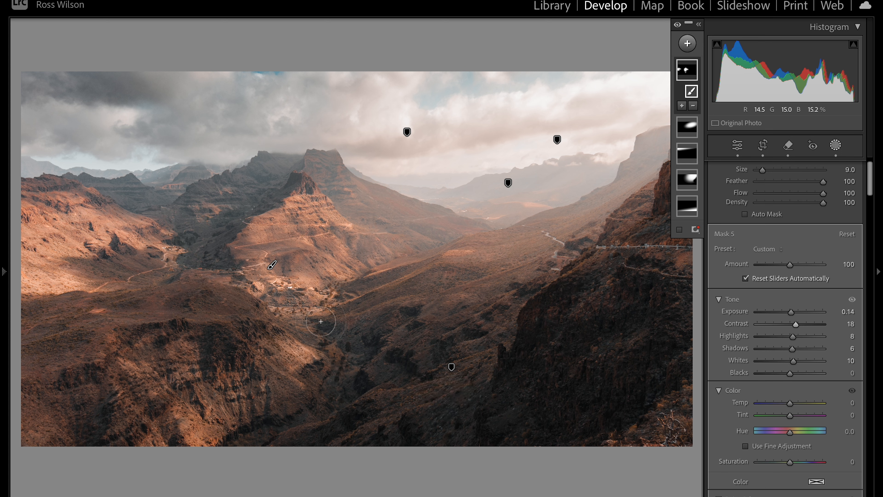
Create another brush mask with Exposure -0.87 and Contrast -8, and paint it over the dark cliff in the lower-right foreground.
{"action": "left_click", "coordinate": [688, 45]}
{"action": "left_click", "coordinate": [696, 150]}
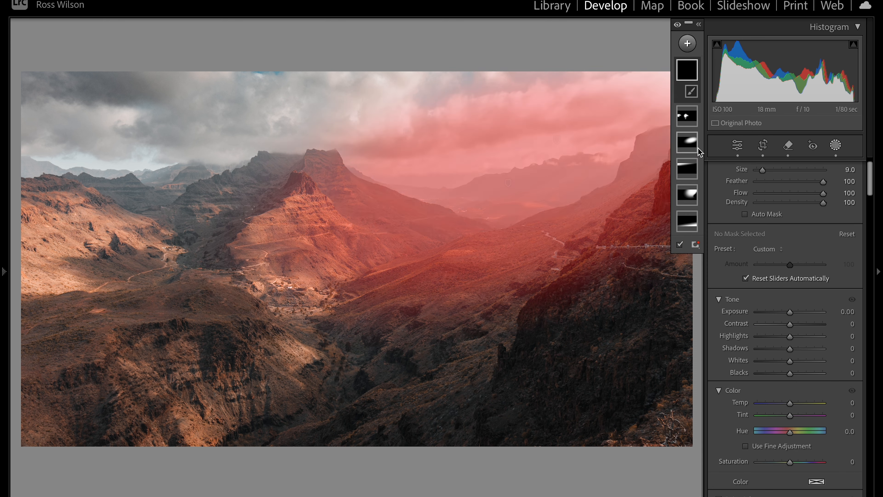
{"action": "left_click_drag", "start_coordinate": [789, 313], "coordinate": [783, 314]}
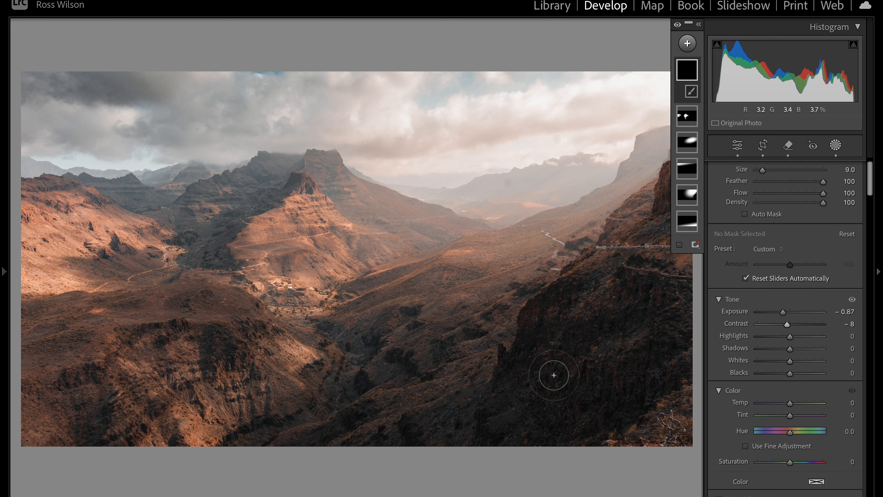
{"action": "scroll", "coordinate": [540, 399], "scroll_direction": "up", "scroll_amount": 4}
{"action": "mouse_move", "coordinate": [540, 400]}
{"action": "left_mouse_down"}
{"action": "mouse_move", "coordinate": [554, 348]}
{"action": "mouse_move", "coordinate": [631, 322]}
{"action": "mouse_move", "coordinate": [676, 322]}
{"action": "mouse_move", "coordinate": [668, 306]}
{"action": "left_mouse_up"}
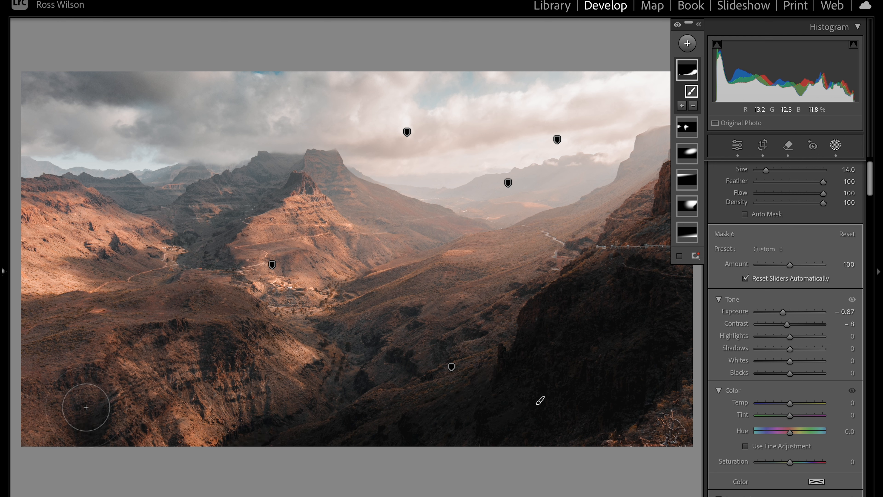
{"action": "key", "text": "bracketleft"}
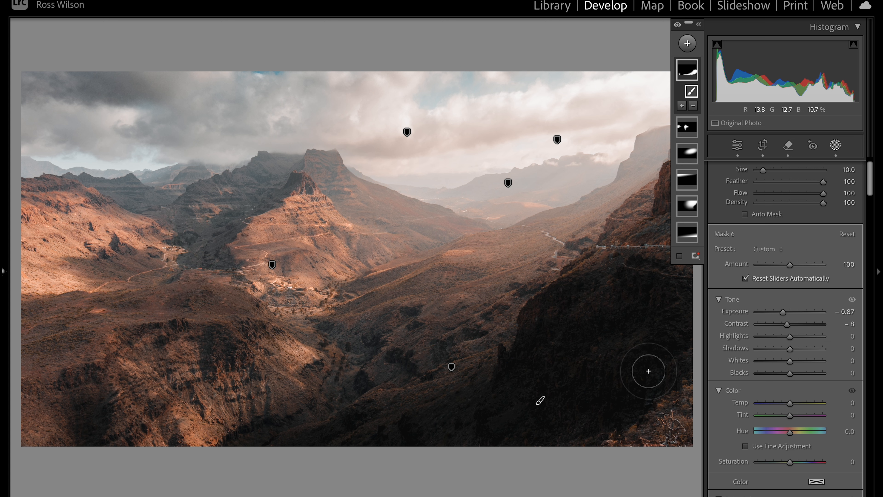
Set the cliff mask's Exposure to -0.19 and Blacks to -2, and compare the photo with masks hidden and shown.
{"action": "left_click_drag", "start_coordinate": [784, 312], "coordinate": [789, 314]}
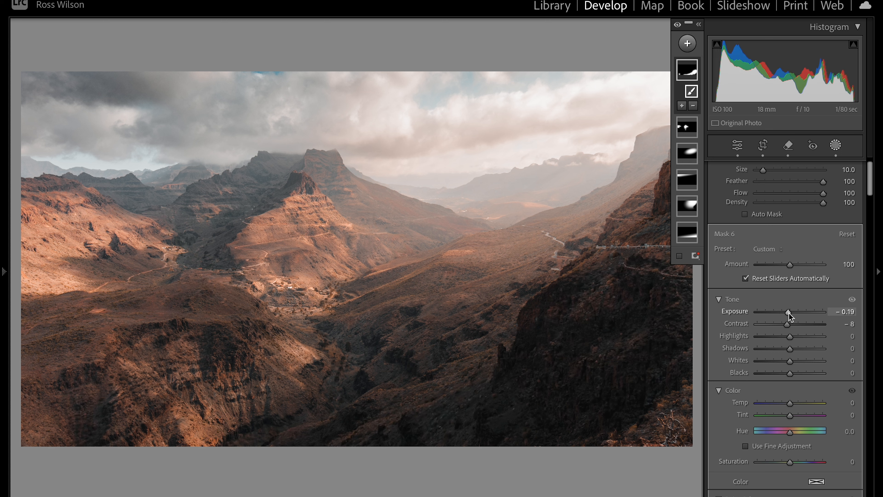
{"action": "left_click_drag", "start_coordinate": [790, 373], "coordinate": [789, 373]}
{"action": "left_click", "coordinate": [677, 25]}
{"action": "left_click", "coordinate": [677, 26]}
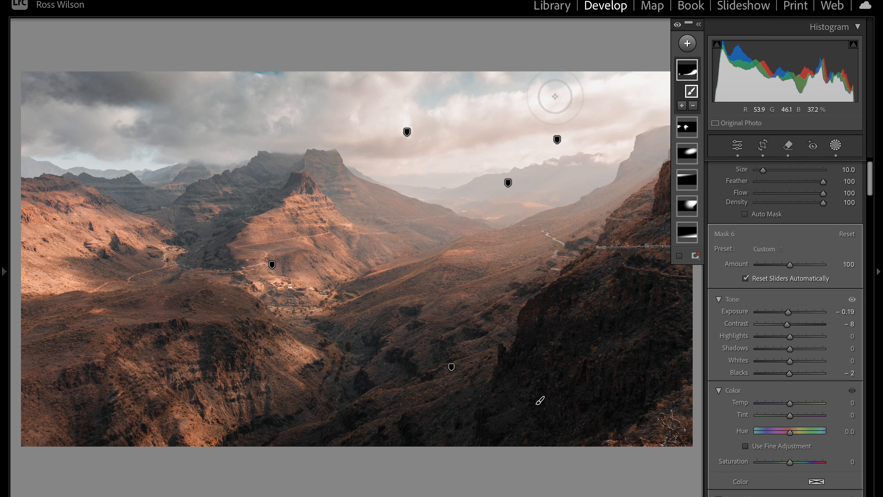
Create a brush mask with Exposure -0.77 and paint the shaded slopes left of the central peak, the far-left ridge and the lower valley gully.
{"action": "left_click", "coordinate": [688, 43]}
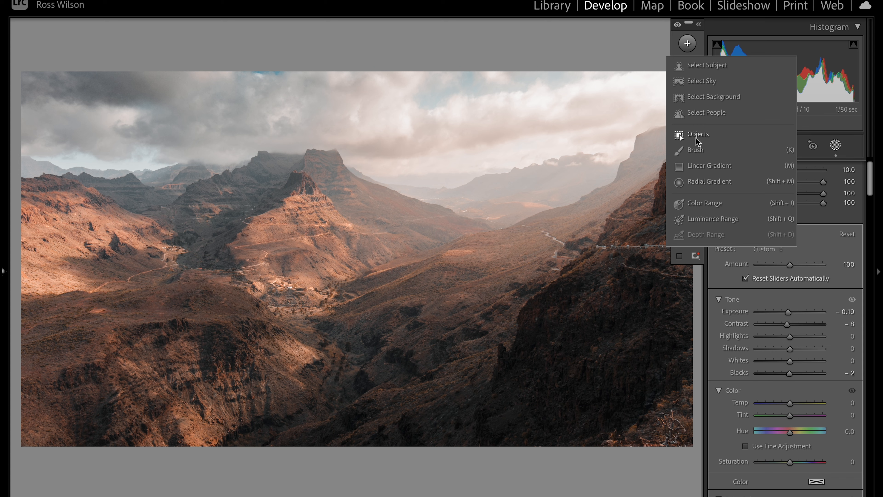
{"action": "left_click", "coordinate": [696, 149]}
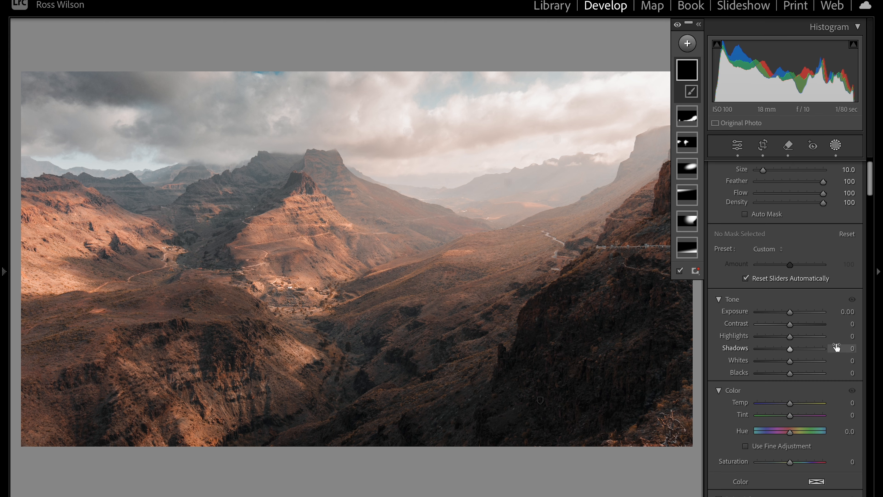
{"action": "left_click_drag", "start_coordinate": [790, 313], "coordinate": [784, 313]}
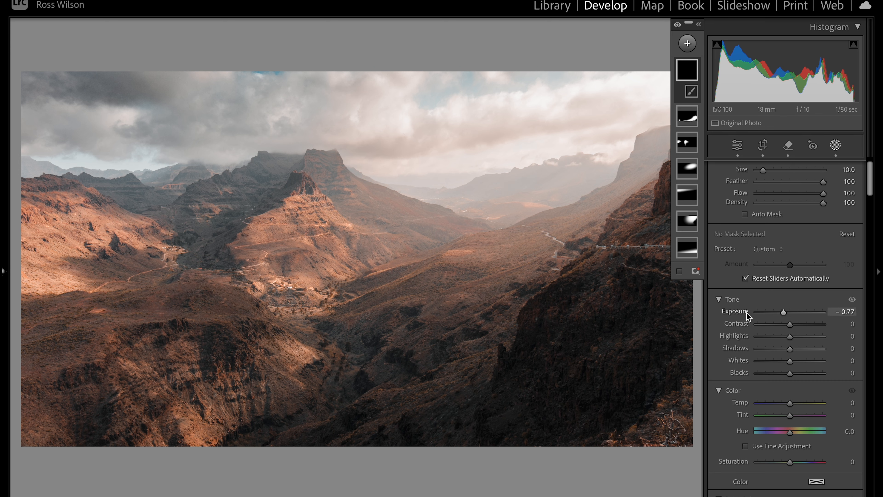
{"action": "mouse_move", "coordinate": [208, 251]}
{"action": "left_mouse_down"}
{"action": "mouse_move", "coordinate": [214, 224]}
{"action": "mouse_move", "coordinate": [275, 186]}
{"action": "left_mouse_up"}
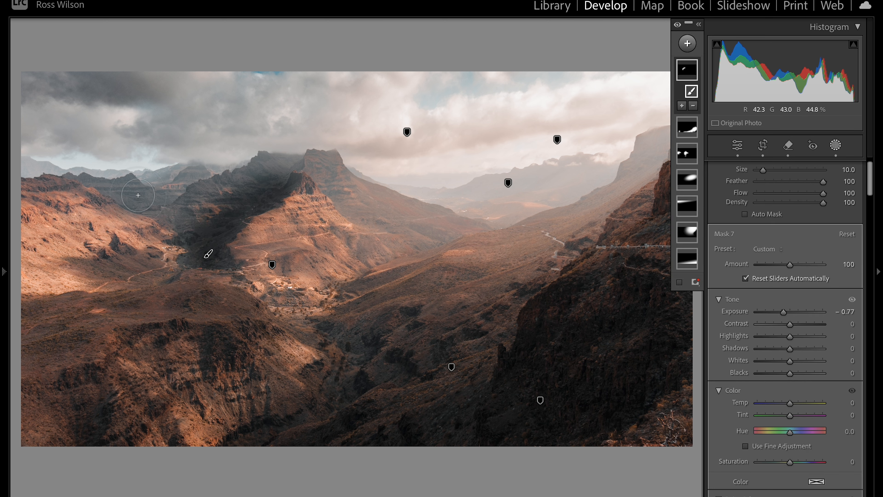
{"action": "left_click_drag", "start_coordinate": [123, 189], "coordinate": [161, 210]}
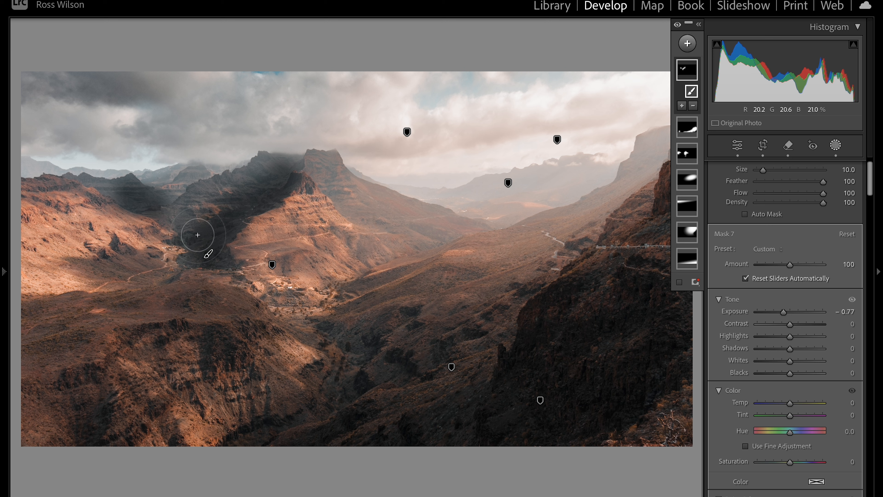
{"action": "left_click_drag", "start_coordinate": [362, 352], "coordinate": [351, 389]}
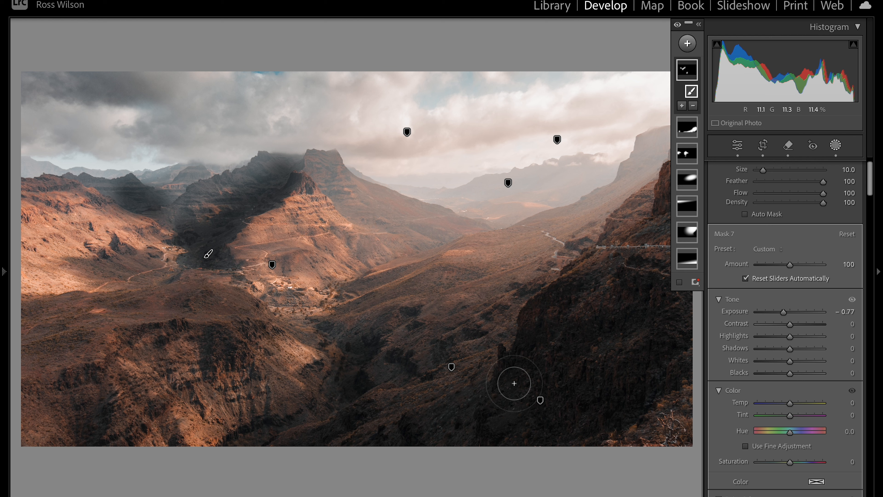
Set the shadow mask's Exposure to -0.09, Blacks to -6 and Temp to -4.
{"action": "left_click_drag", "start_coordinate": [784, 313], "coordinate": [790, 314]}
{"action": "left_click_drag", "start_coordinate": [791, 373], "coordinate": [789, 374]}
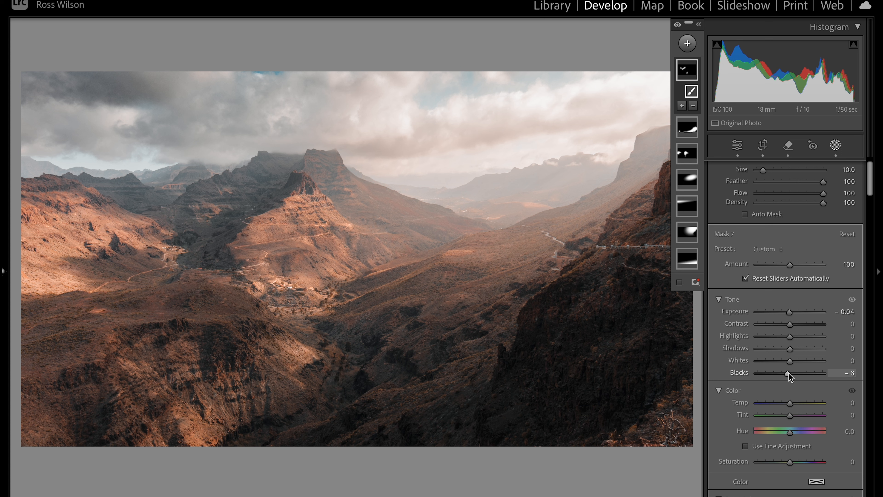
{"action": "left_click_drag", "start_coordinate": [789, 314], "coordinate": [788, 314]}
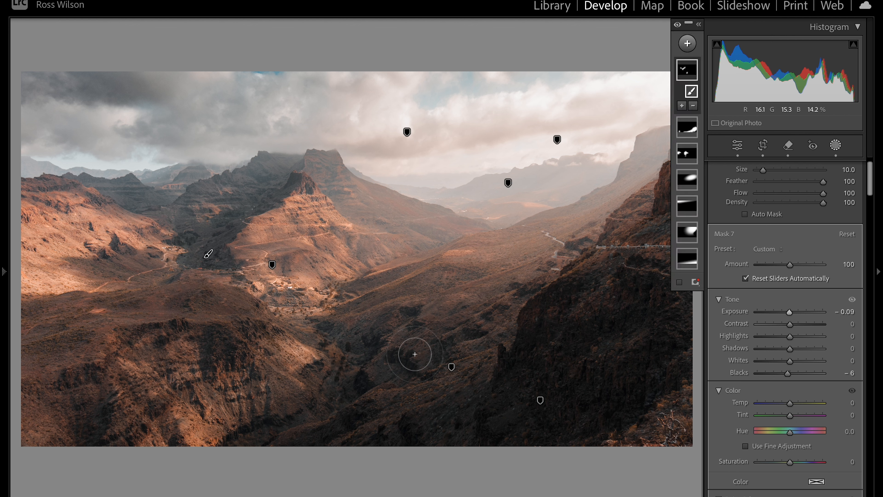
{"action": "left_click_drag", "start_coordinate": [790, 403], "coordinate": [790, 405]}
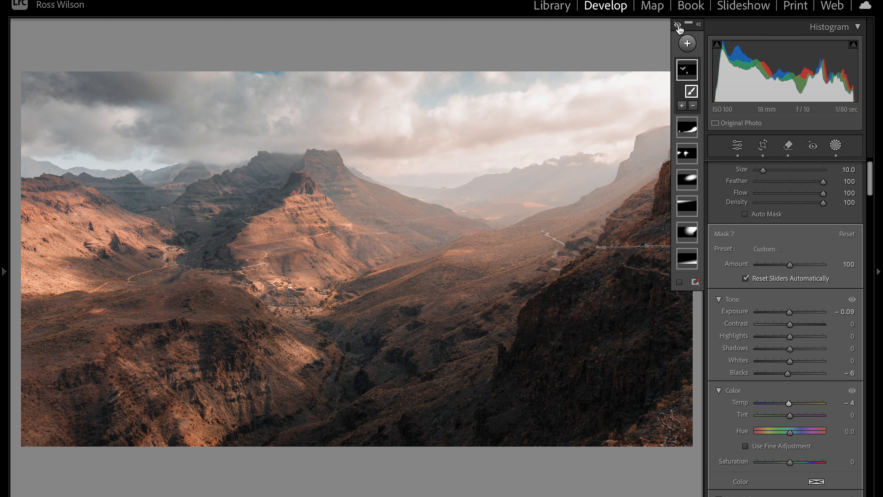
Toggle all masks off and on repeatedly to compare the photo before and after the local adjustments.
{"action": "left_click", "coordinate": [679, 27]}
{"action": "left_click", "coordinate": [679, 26]}
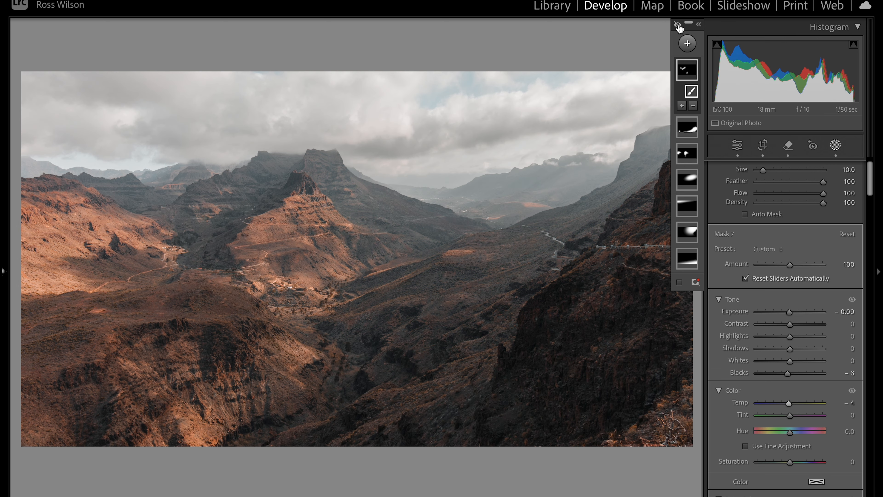
{"action": "left_click", "coordinate": [678, 27]}
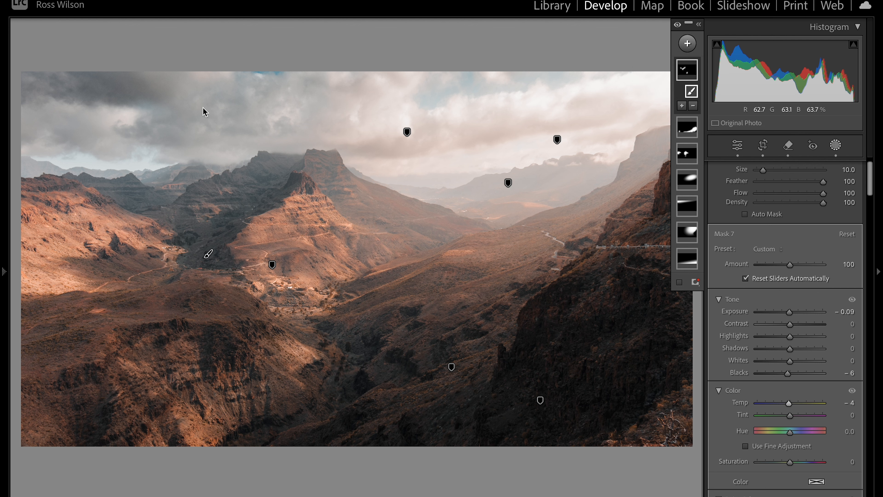
{"action": "left_click", "coordinate": [678, 26]}
{"action": "left_click", "coordinate": [679, 26]}
{"action": "left_click", "coordinate": [678, 26]}
{"action": "left_click", "coordinate": [678, 26]}
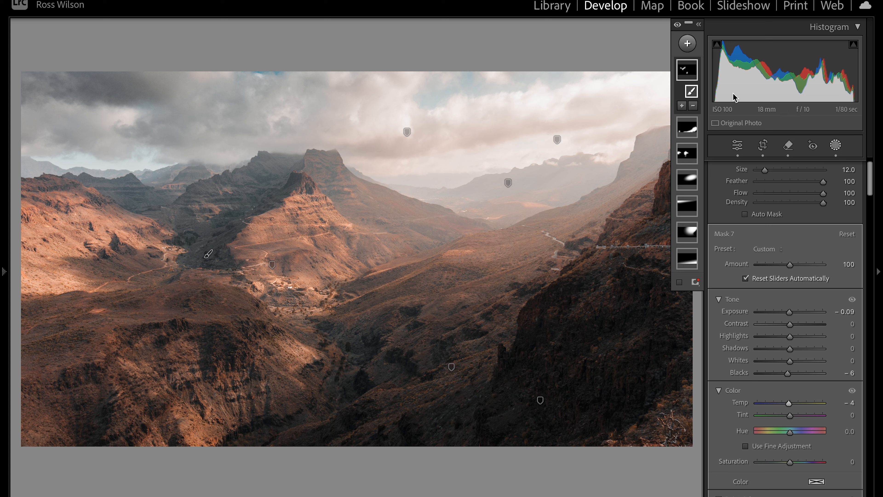
Create a brush mask with Exposure 0.69 and brush size 14, and paint diagonal light rays from the upper-right sky across the valley and peaks.
{"action": "mouse_move", "coordinate": [684, 60]}
{"action": "left_click", "coordinate": [687, 43]}
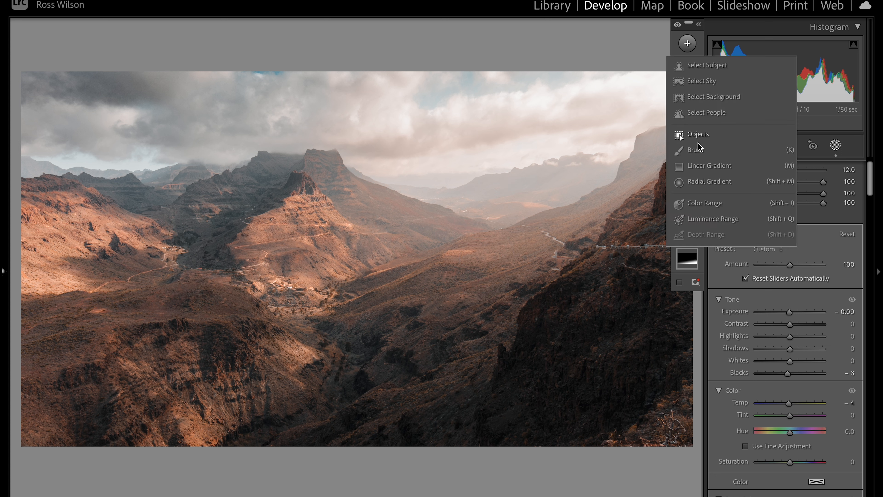
{"action": "left_click", "coordinate": [697, 150]}
{"action": "left_click_drag", "start_coordinate": [791, 312], "coordinate": [796, 312]}
{"action": "scroll", "coordinate": [600, 100], "scroll_direction": "up", "scroll_amount": 2}
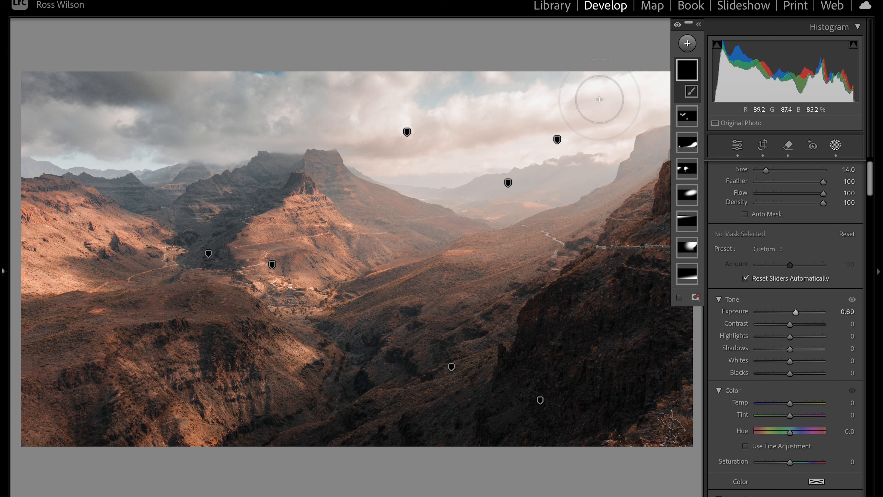
{"action": "left_click_drag", "start_coordinate": [605, 94], "coordinate": [17, 322]}
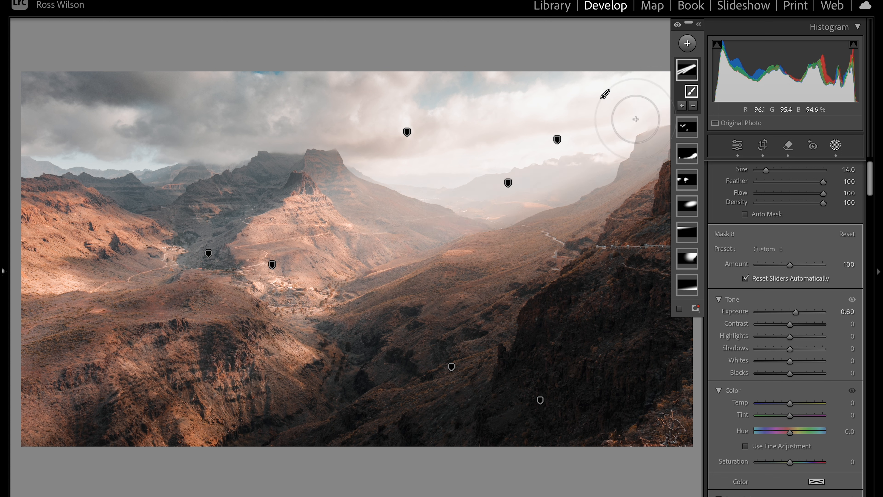
{"action": "left_click_drag", "start_coordinate": [635, 119], "coordinate": [335, 391]}
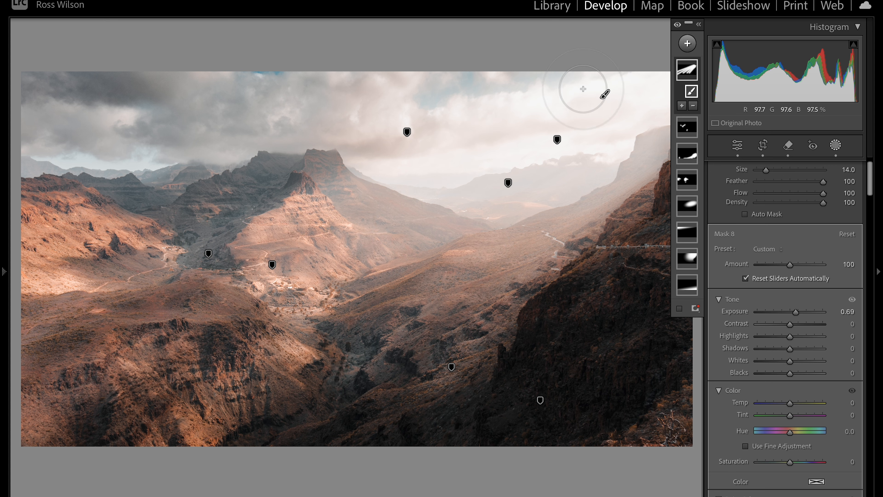
{"action": "left_click_drag", "start_coordinate": [596, 88], "coordinate": [223, 174]}
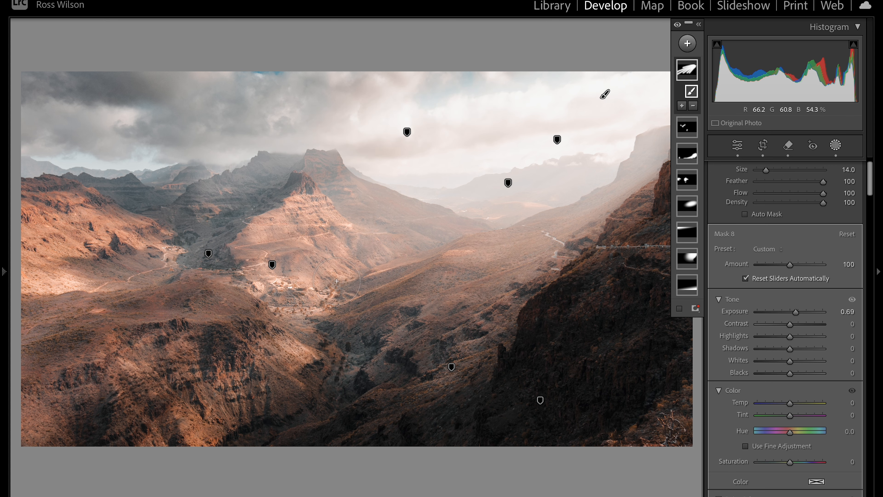
Soften the light-ray mask by setting its Exposure to 0.25 and Dehaze to -3.
{"action": "left_click_drag", "start_coordinate": [796, 315], "coordinate": [792, 313]}
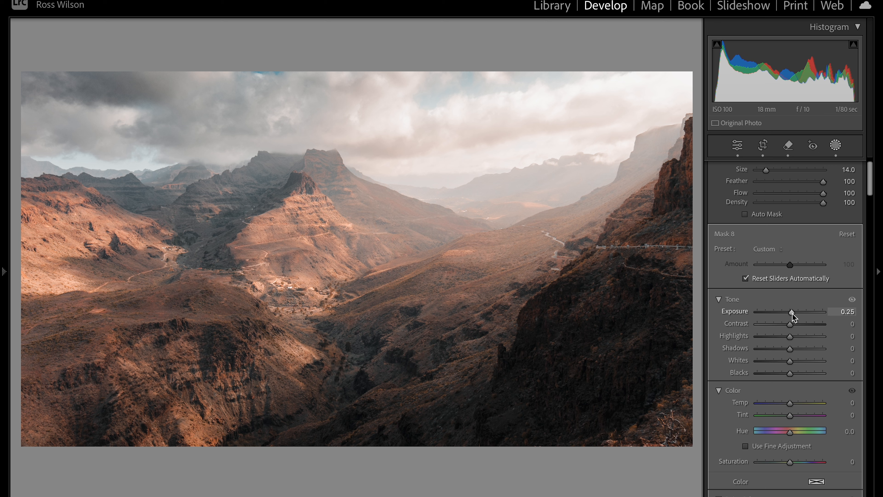
{"action": "scroll", "coordinate": [805, 359], "scroll_direction": "down", "scroll_amount": 5}
{"action": "scroll", "coordinate": [805, 357], "scroll_direction": "down", "scroll_amount": 10}
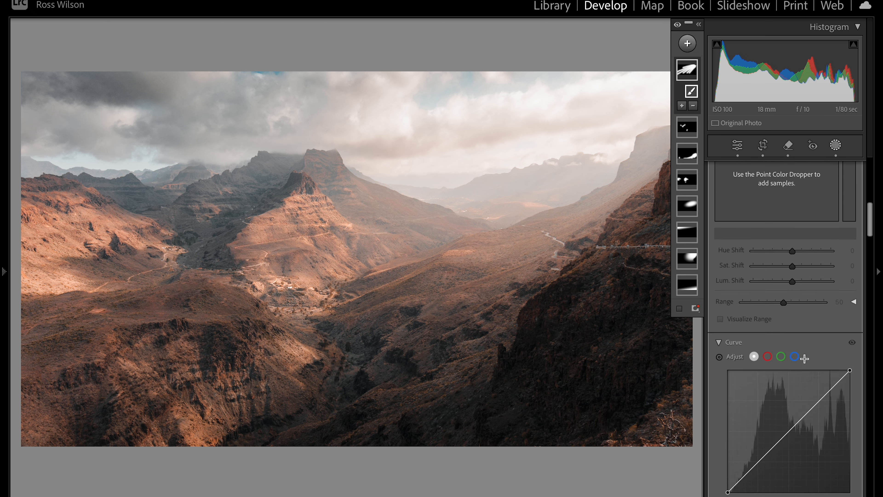
{"action": "left_click_drag", "start_coordinate": [791, 380], "coordinate": [790, 380]}
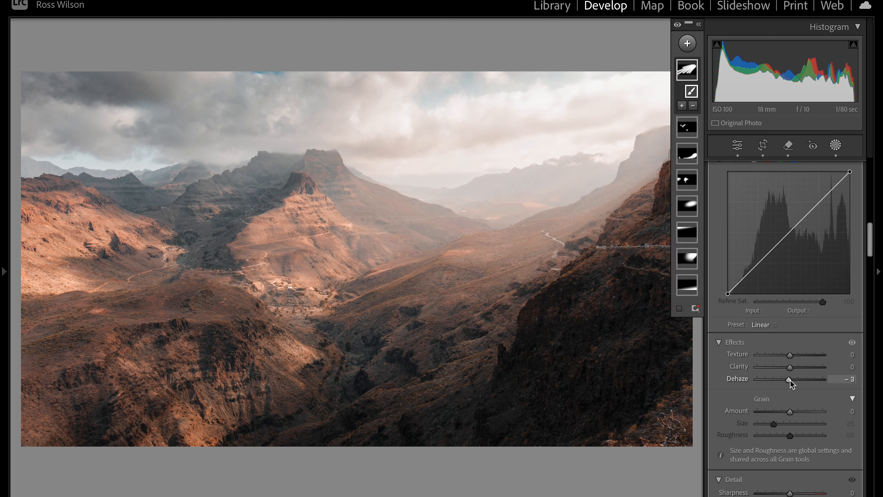
Subtract a brush from the light-ray mask and paint out the shadowed rock faces in the lower-left foreground.
{"action": "mouse_move", "coordinate": [683, 72]}
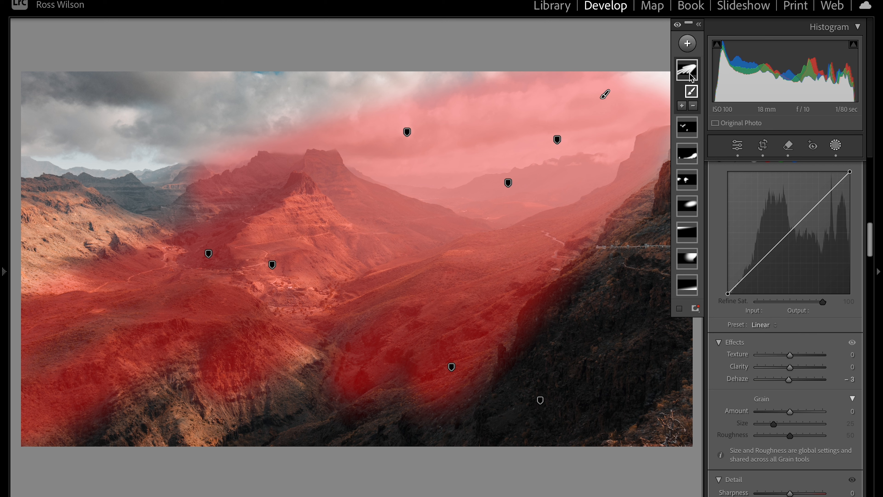
{"action": "left_click", "coordinate": [693, 107]}
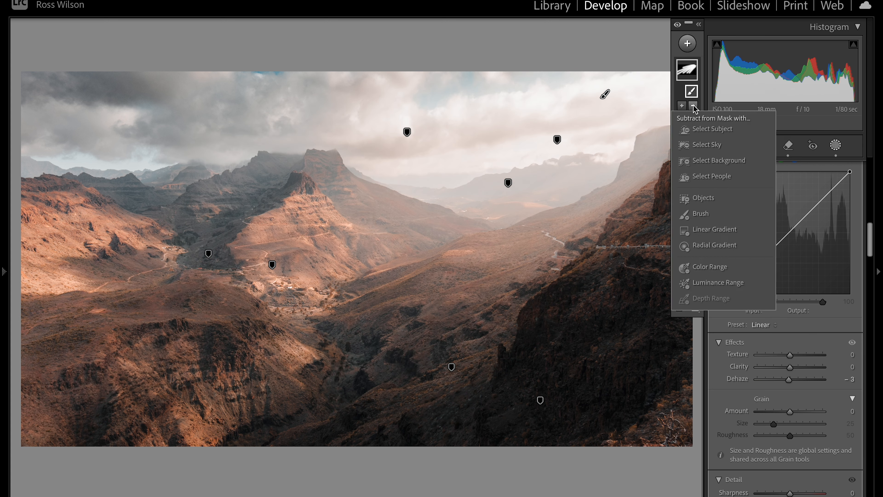
{"action": "left_click", "coordinate": [700, 214]}
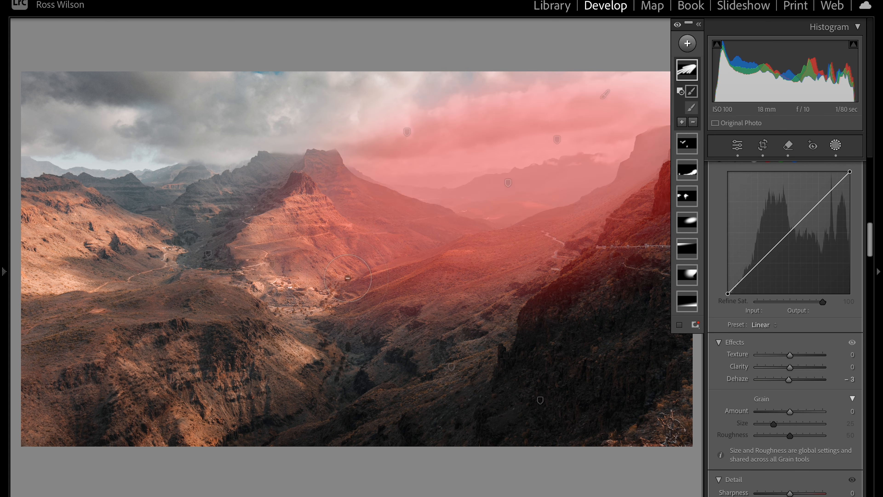
{"action": "scroll", "coordinate": [174, 382], "scroll_direction": "down", "scroll_amount": 2}
{"action": "mouse_move", "coordinate": [174, 382]}
{"action": "left_mouse_down"}
{"action": "mouse_move", "coordinate": [64, 420]}
{"action": "mouse_move", "coordinate": [78, 396]}
{"action": "mouse_move", "coordinate": [38, 415]}
{"action": "mouse_move", "coordinate": [74, 414]}
{"action": "mouse_move", "coordinate": [62, 429]}
{"action": "mouse_move", "coordinate": [83, 432]}
{"action": "mouse_move", "coordinate": [59, 403]}
{"action": "left_mouse_up"}
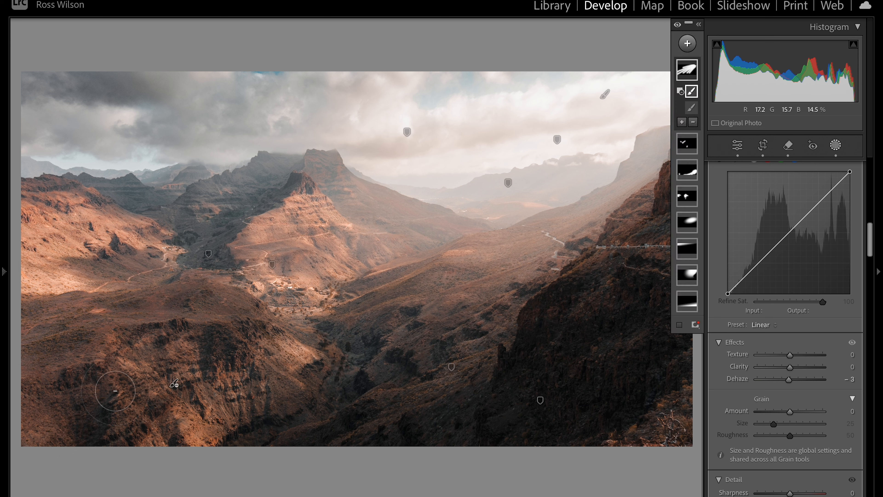
{"action": "mouse_move", "coordinate": [209, 348]}
{"action": "left_mouse_down"}
{"action": "mouse_move", "coordinate": [211, 386]}
{"action": "mouse_move", "coordinate": [237, 422]}
{"action": "left_mouse_up"}
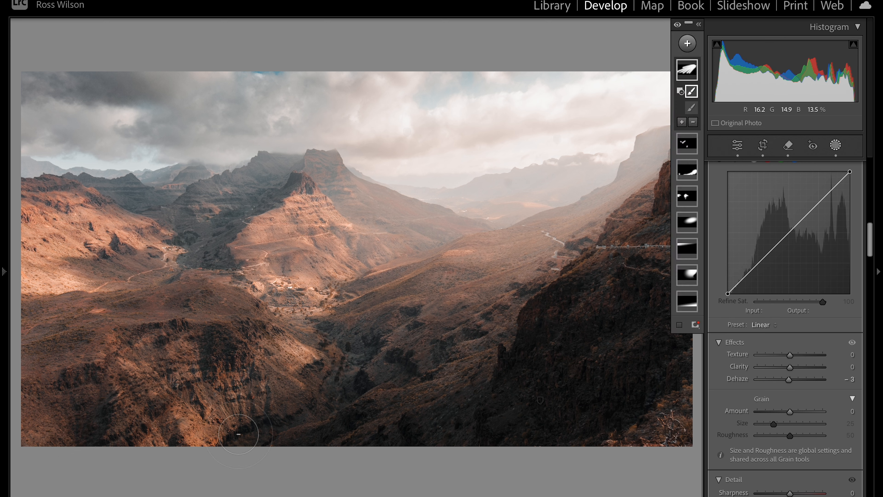
Erase the light-ray mask from the dark cliff on the right and the shaded slopes behind the central peak.
{"action": "mouse_move", "coordinate": [605, 254]}
{"action": "left_mouse_down"}
{"action": "mouse_move", "coordinate": [626, 242]}
{"action": "mouse_move", "coordinate": [611, 264]}
{"action": "mouse_move", "coordinate": [659, 211]}
{"action": "left_mouse_up"}
{"action": "mouse_move", "coordinate": [207, 255]}
{"action": "left_mouse_down"}
{"action": "mouse_move", "coordinate": [232, 216]}
{"action": "mouse_move", "coordinate": [217, 258]}
{"action": "mouse_move", "coordinate": [232, 217]}
{"action": "mouse_move", "coordinate": [267, 193]}
{"action": "left_mouse_up"}
{"action": "left_click_drag", "start_coordinate": [163, 205], "coordinate": [197, 225]}
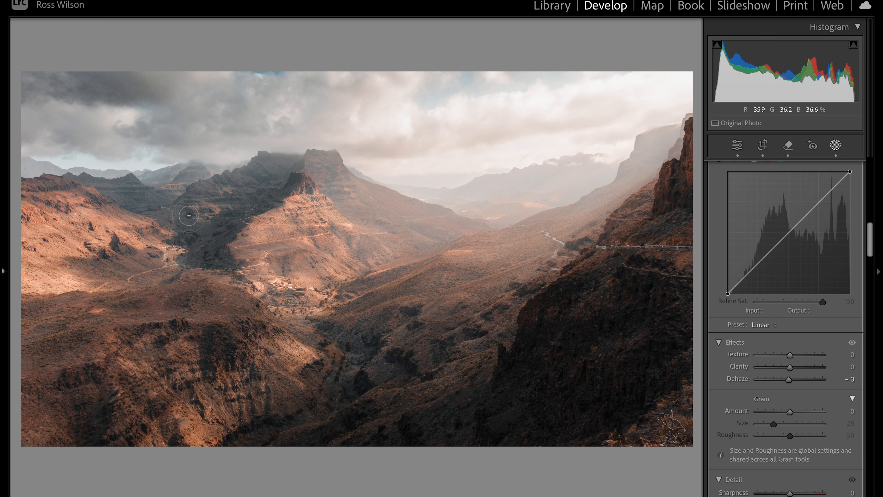
{"action": "left_click_drag", "start_coordinate": [228, 227], "coordinate": [241, 294]}
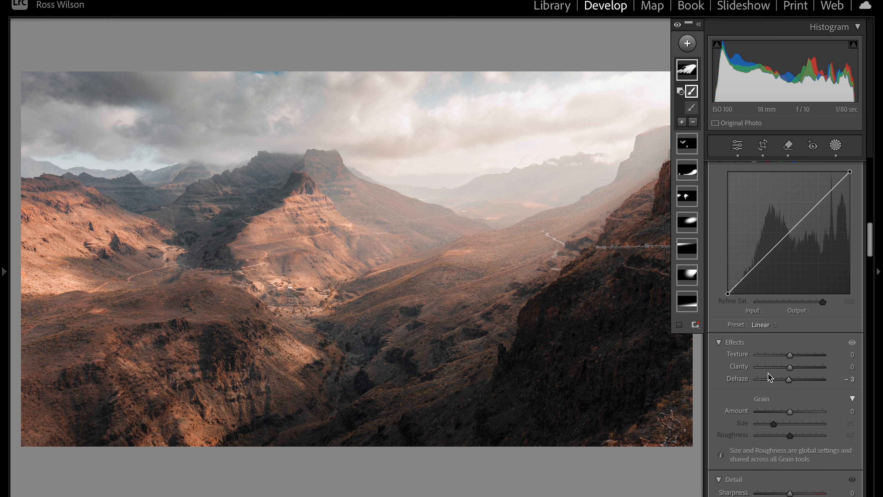
Inspect the light-ray mask's overlay around the subtracted shadows, and compare it with the photo without overlay and pins.
{"action": "scroll", "coordinate": [768, 373], "scroll_direction": "up", "scroll_amount": 5}
{"action": "mouse_move", "coordinate": [687, 86]}
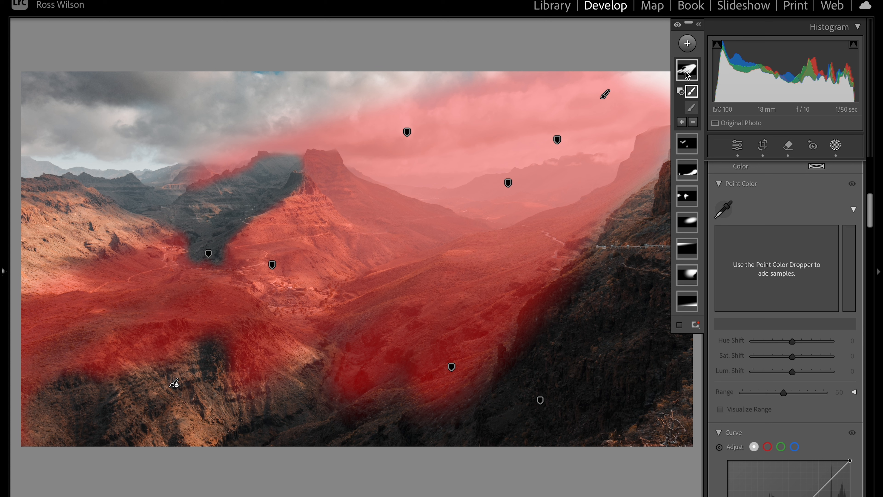
{"action": "key", "text": "h"}
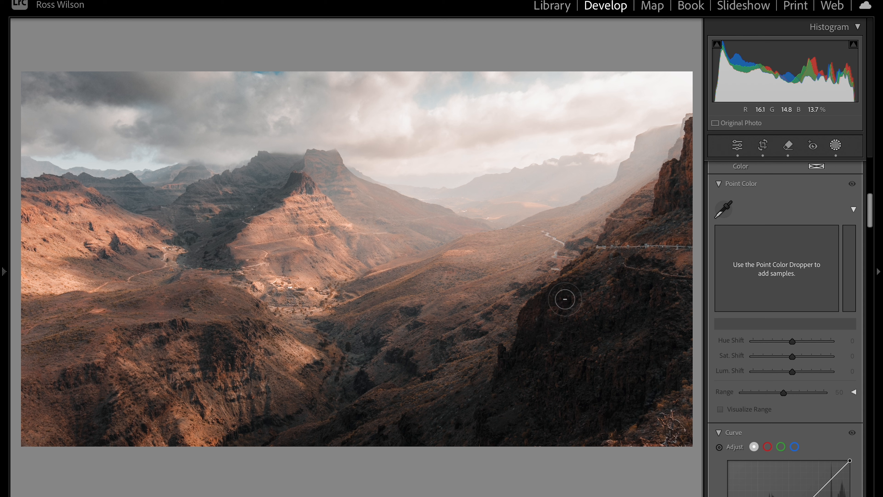
{"action": "key", "text": "h"}
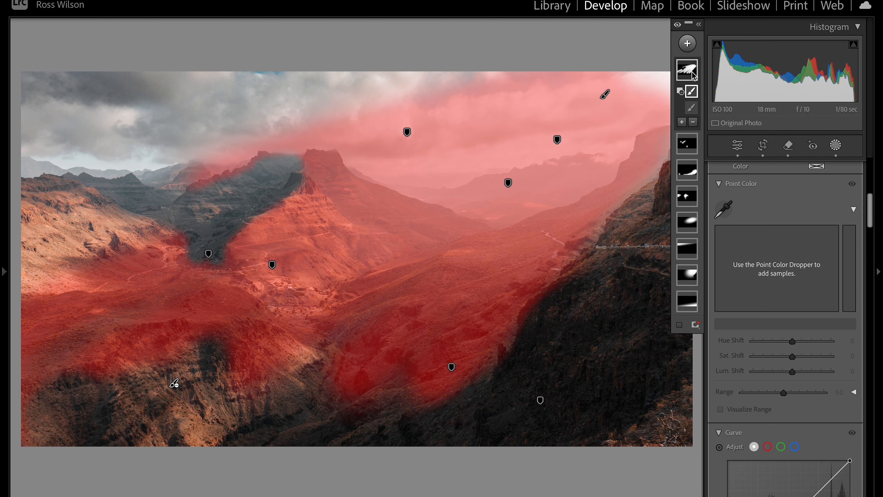
{"action": "key", "text": "h"}
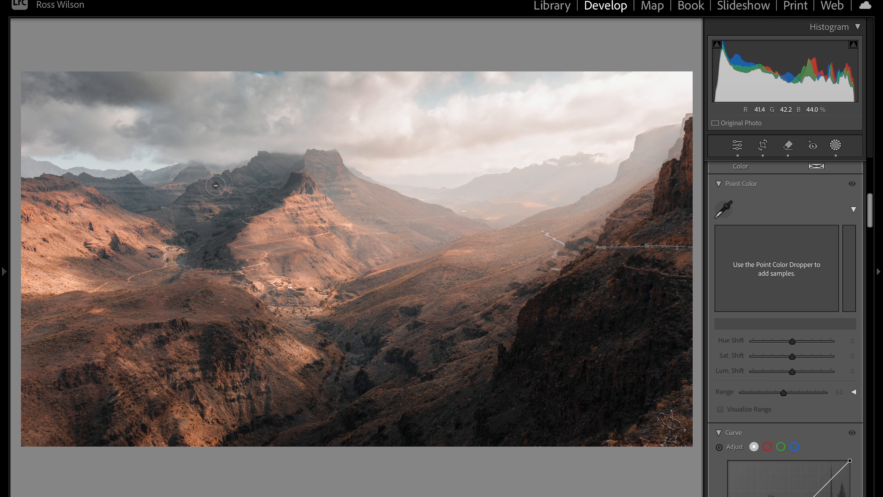
{"action": "key", "text": "h"}
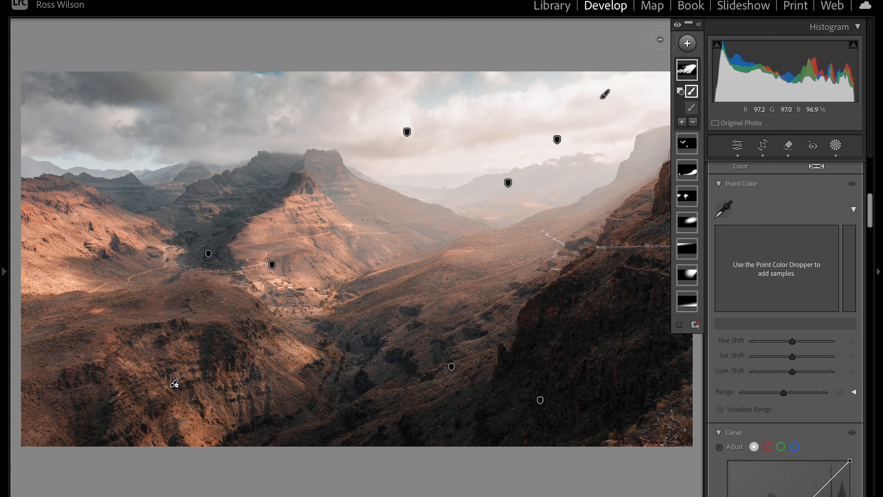